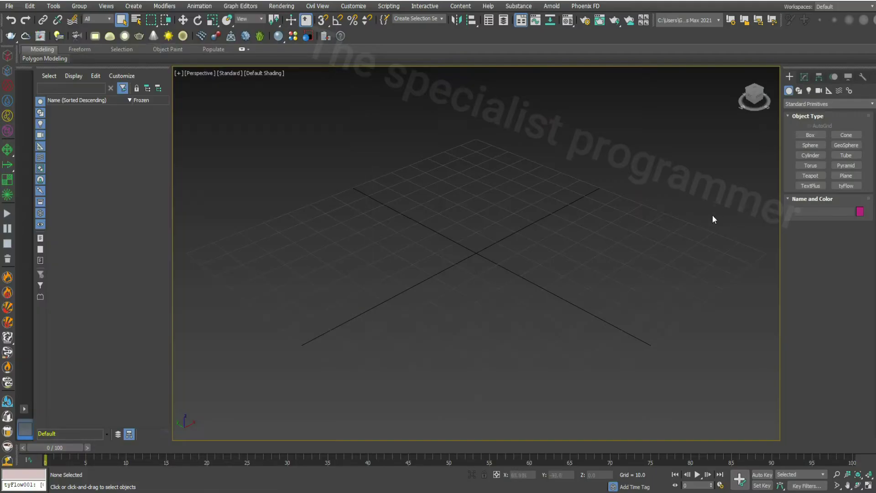
Step: Create a box 5 long, 19 wide and 4 high
left_click(810, 134)
left_click_drag(529, 253, 381, 288)
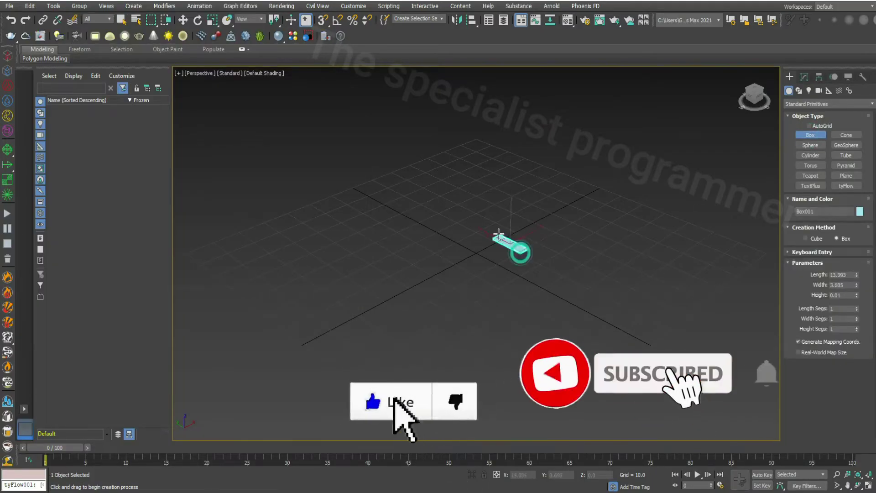
double_click(842, 285)
type("19")
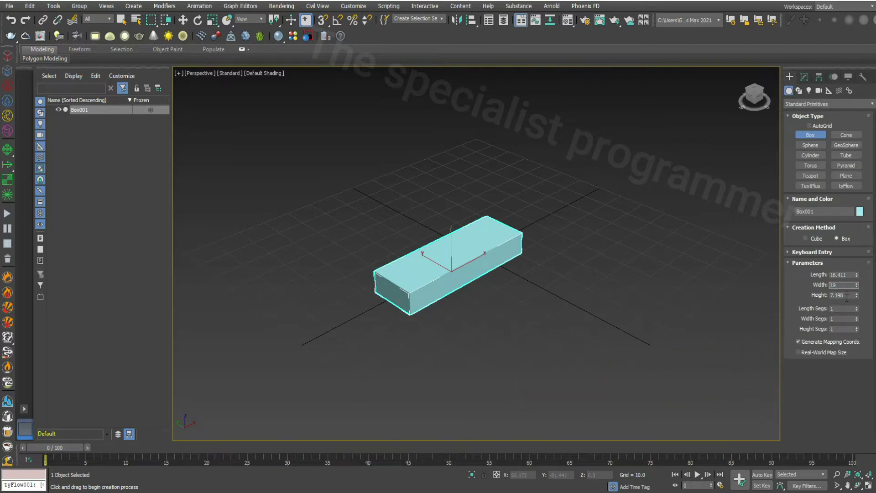
key("Tab")
type("4")
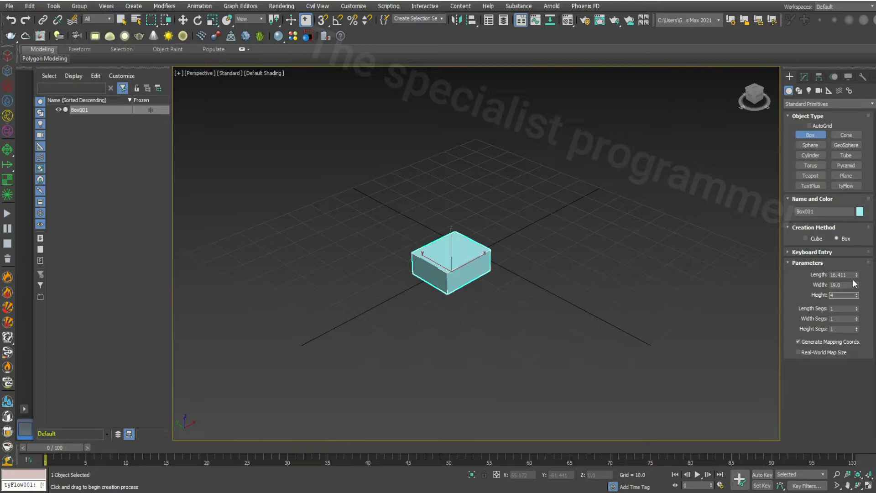
left_click(851, 274)
type("5")
key("Return")
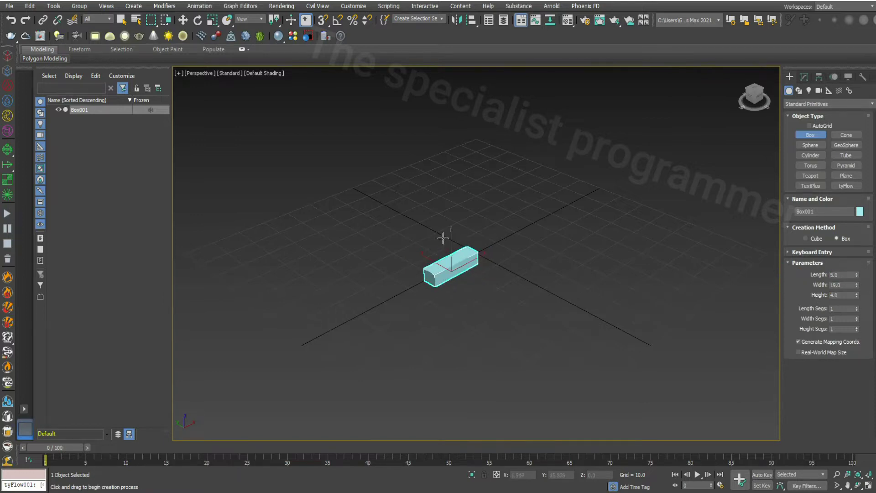
Step: Frame the box and switch the viewport shading to Edged Faces
scroll(445, 242, "up", 3)
left_click(847, 485)
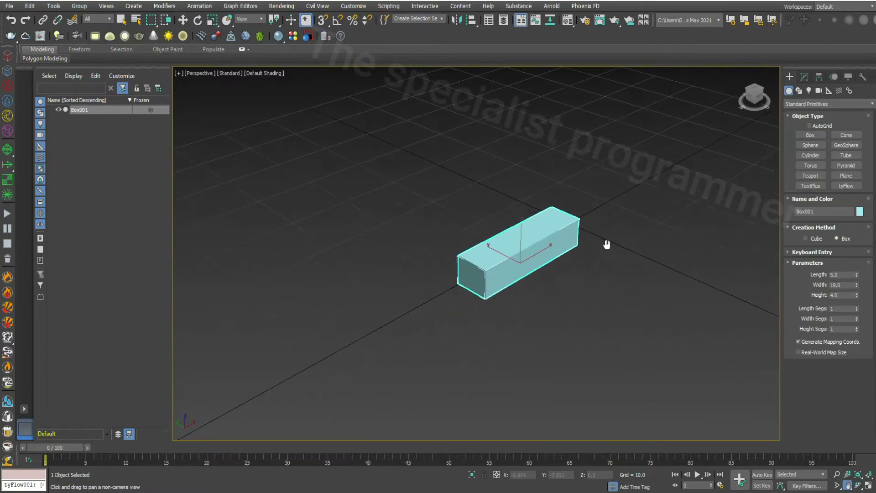
scroll(548, 260, "up", 3)
left_click(265, 73)
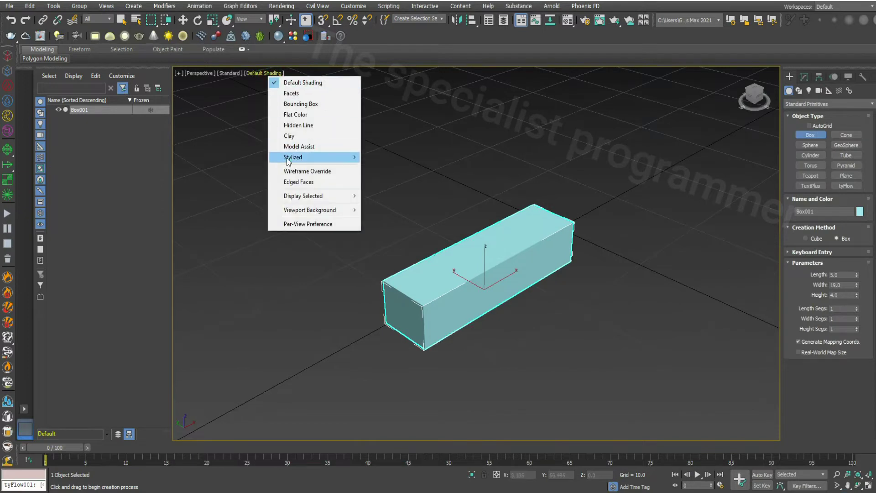
left_click(302, 180)
Step: Set the box's length, width and height segments to 3 each
double_click(836, 309)
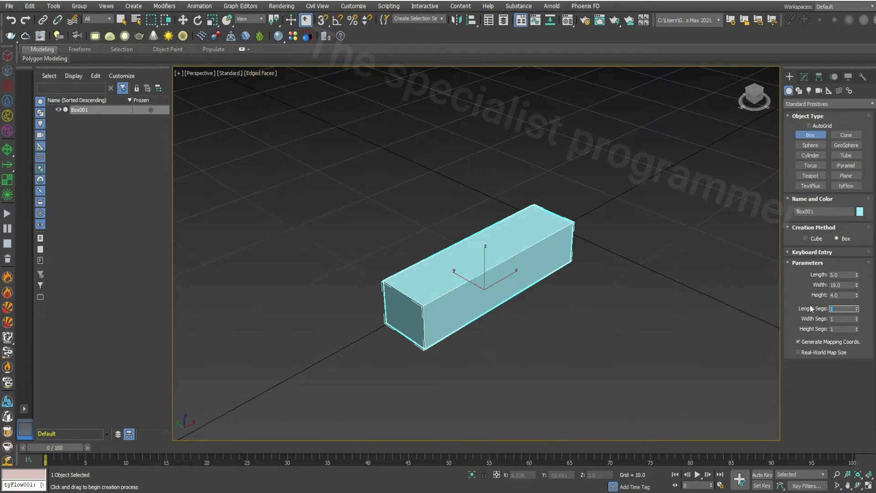
type("3")
key("Tab")
type("3")
key("Tab")
type("3")
key("Tab")
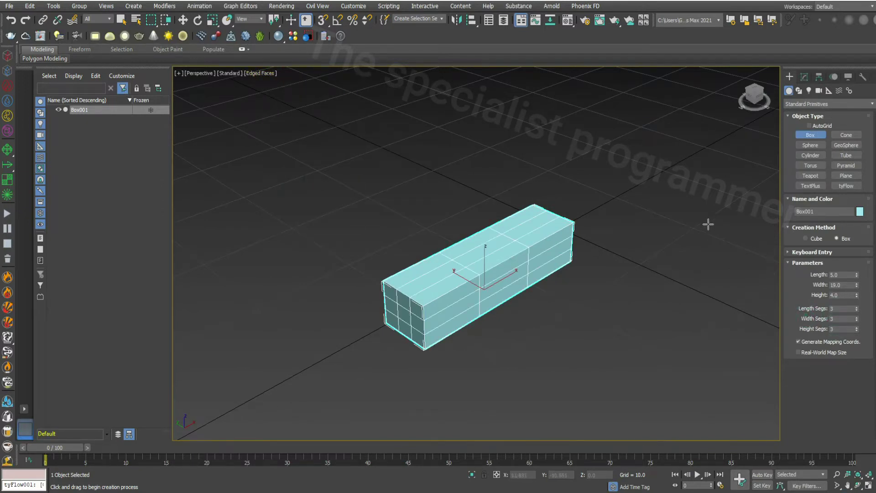
double_click(833, 315)
Step: Convert the box to an Editable Poly
right_click(523, 238)
right_click(530, 246)
left_click(639, 349)
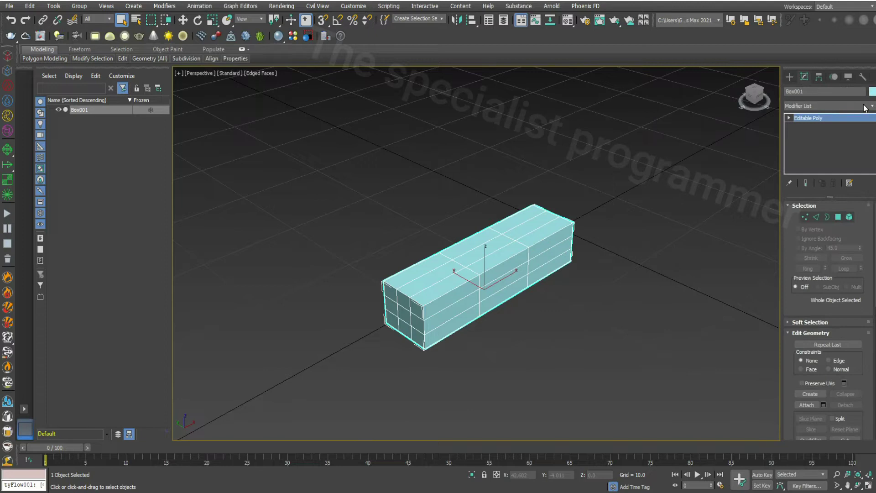
Step: Add an OpenSubdiv modifier to the box with 3 iterations
left_click(865, 108)
scroll(823, 382, "down", 3)
scroll(823, 383, "down", 2)
scroll(823, 383, "down", 2)
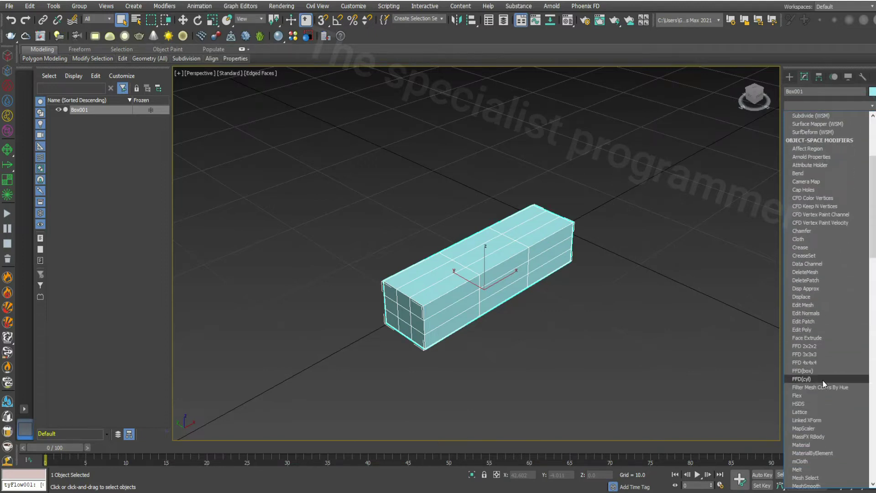
scroll(822, 381, "down", 3)
scroll(823, 381, "down", 4)
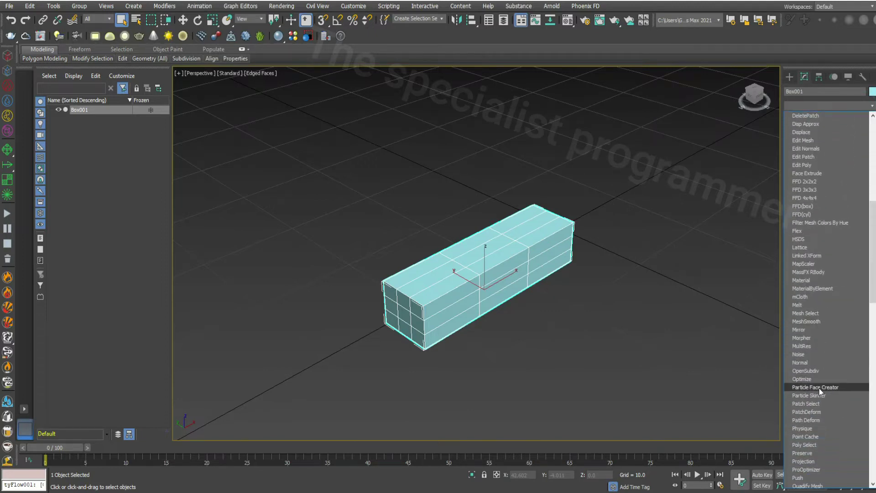
left_click(804, 371)
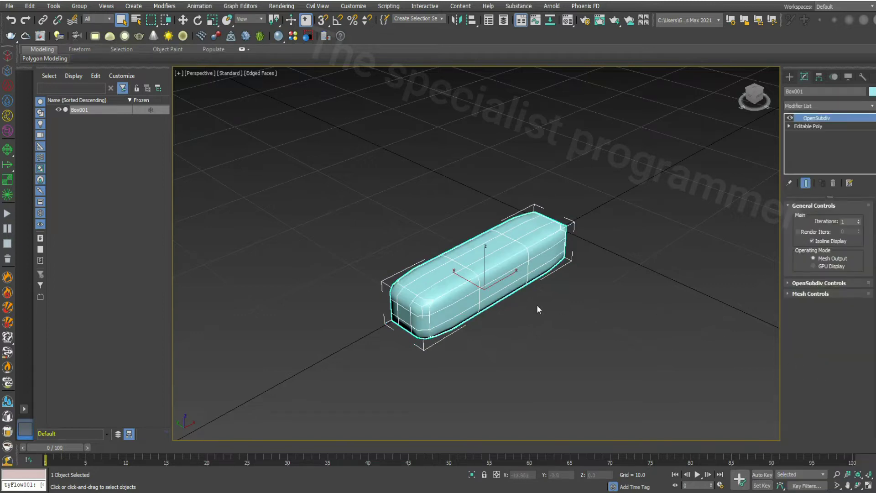
left_click(859, 221)
left_click(859, 221)
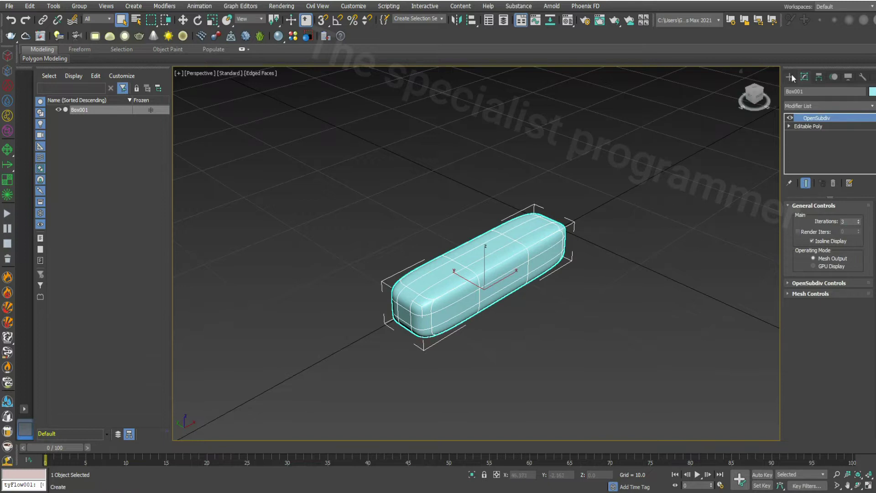
Step: Change the box's object colour to white
left_click(789, 76)
left_click(860, 212)
left_click(401, 201)
left_click(370, 231)
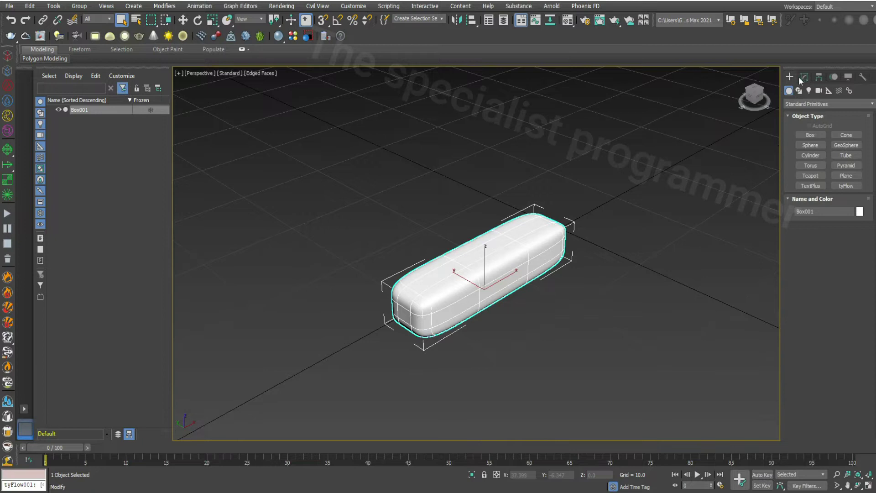
Step: Create an upright plane in the Left view using the four-viewport layout
left_click(846, 175)
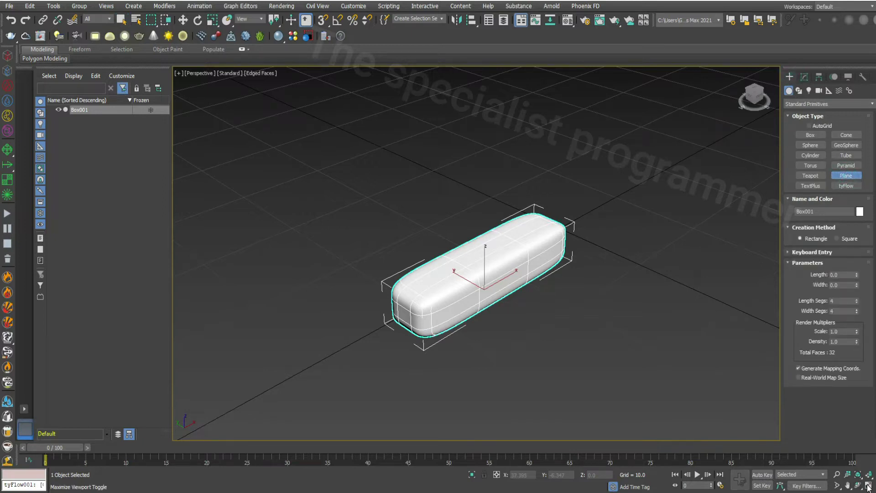
left_click(869, 486)
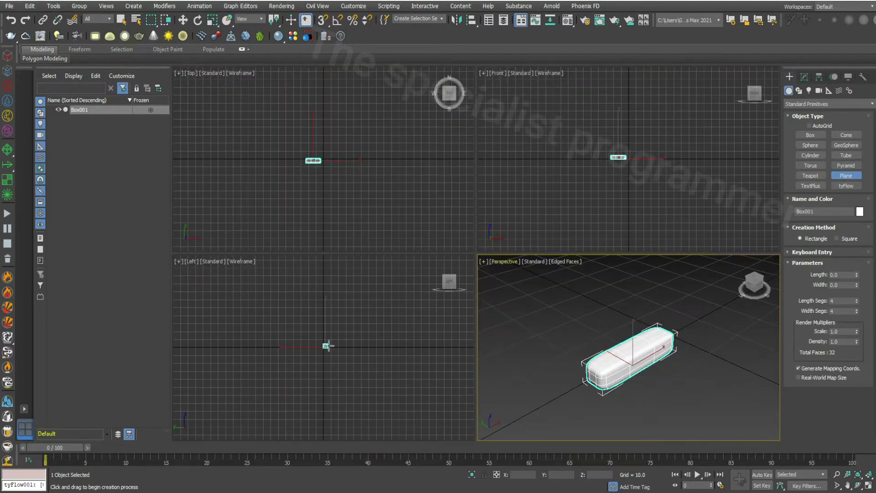
mouse_move(333, 350)
left_mouse_down()
mouse_move(313, 297)
mouse_move(316, 256)
left_mouse_up()
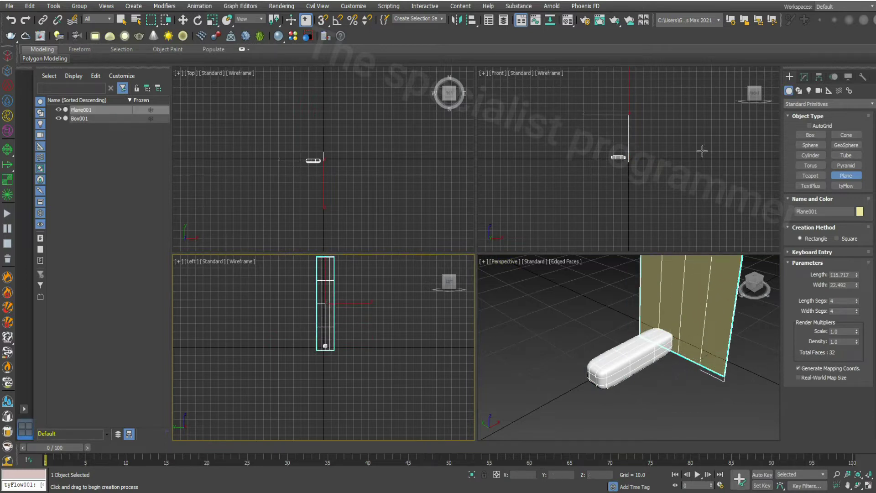
Step: With Affect Pivot Only, move the plane's pivot down to its base
left_click(821, 80)
left_click(818, 144)
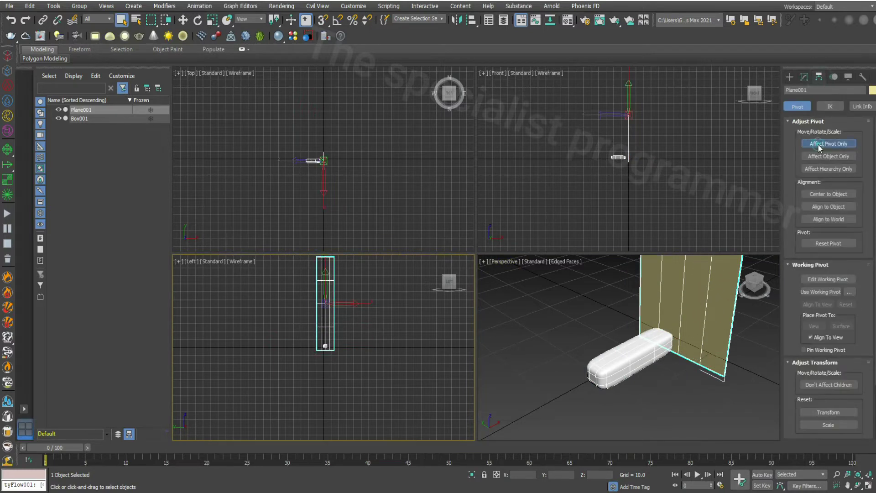
left_click(629, 114)
key("w")
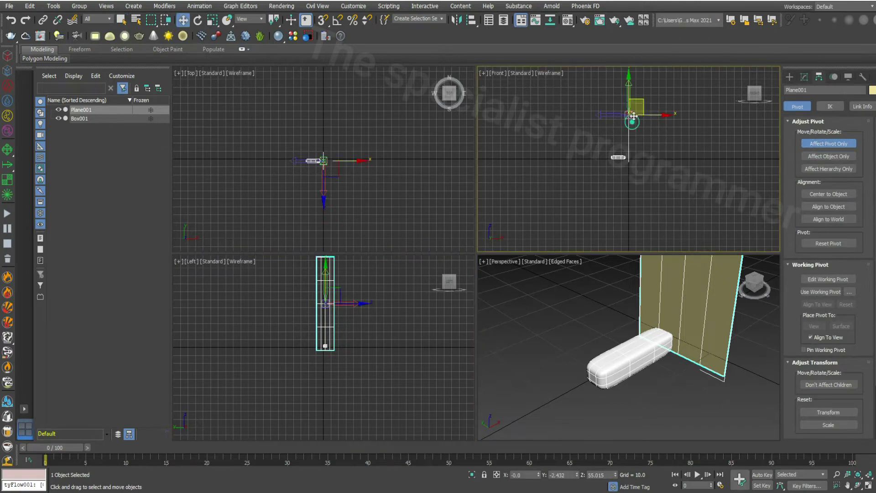
left_click_drag(629, 101, 630, 142)
left_click(804, 77)
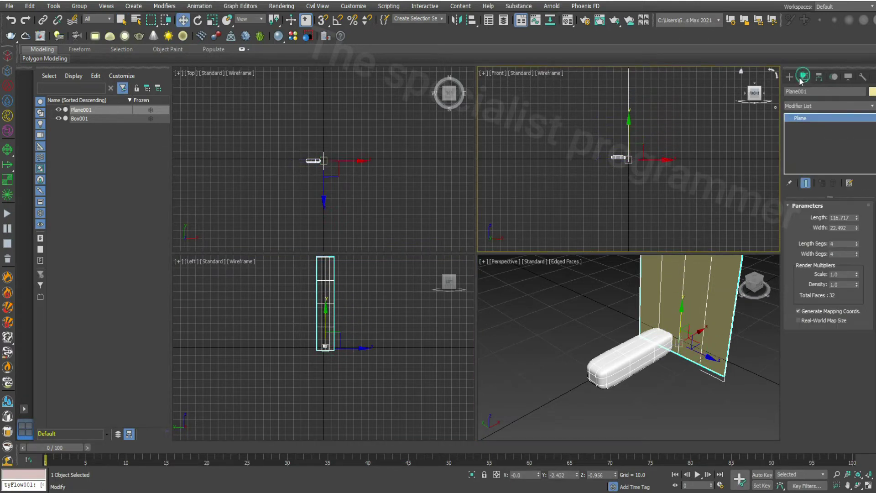
Step: Resize the plane to length 90 and width 20
left_click(852, 218)
left_click_drag(851, 218, 814, 221)
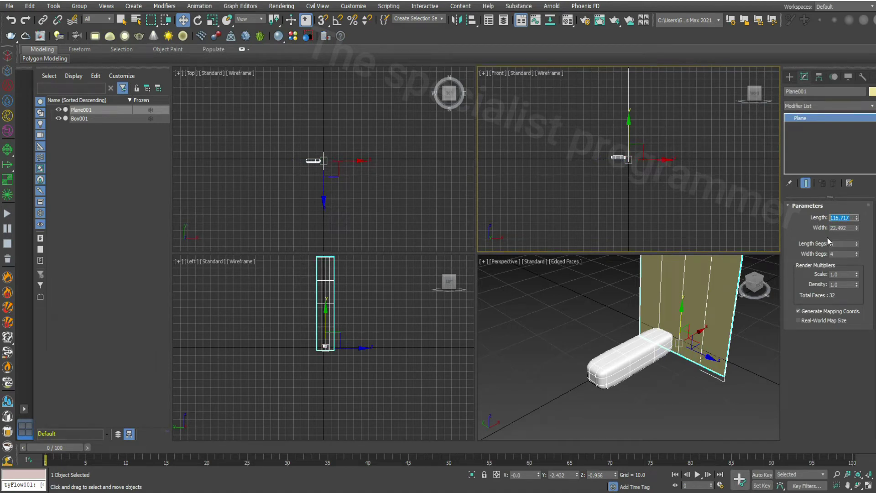
type("5")
key("Tab")
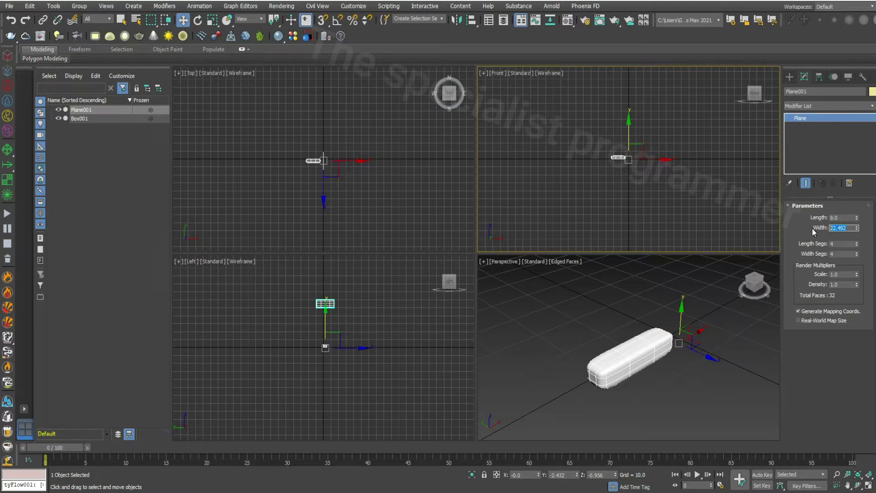
double_click(847, 217)
type("0")
key("Tab")
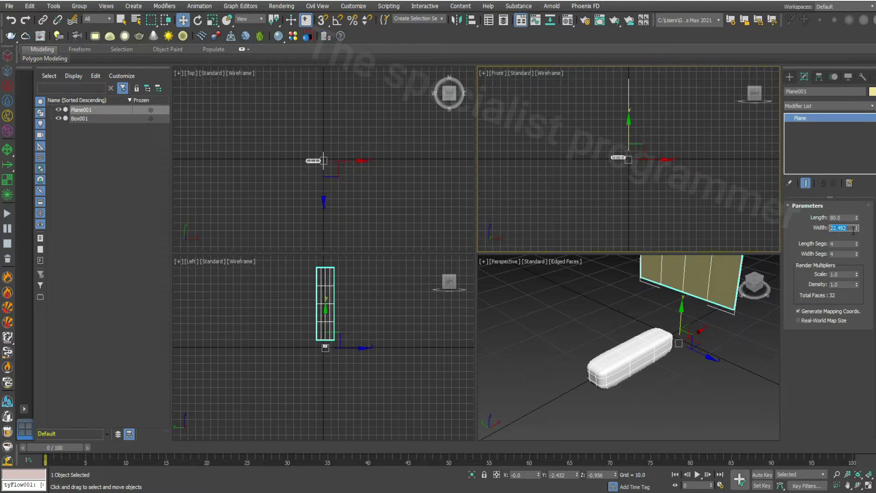
key("Return")
Step: Move the plane next to the box and maximize the Perspective view with Alt+W
scroll(370, 295, "up", 3)
scroll(338, 347, "up", 2)
left_click_drag(332, 356, 332, 386)
left_click(628, 167)
left_click_drag(629, 166, 633, 166)
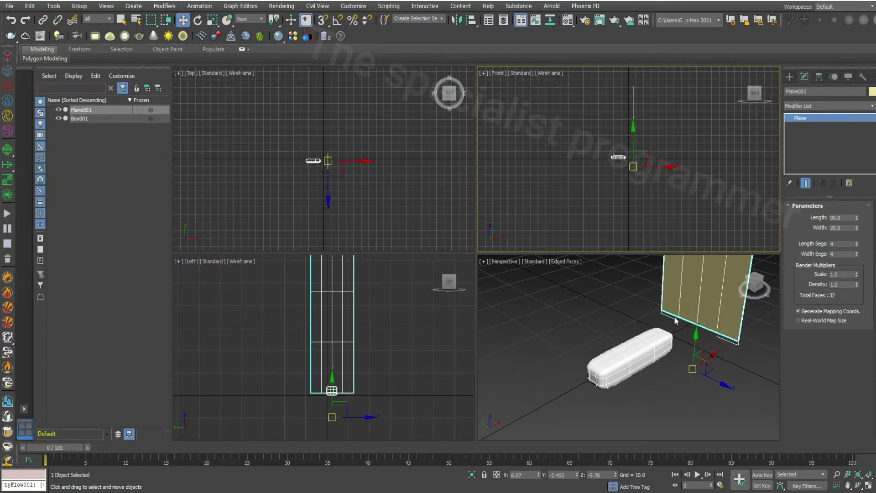
left_click_drag(333, 419, 331, 419)
right_click(678, 381)
key("alt+w")
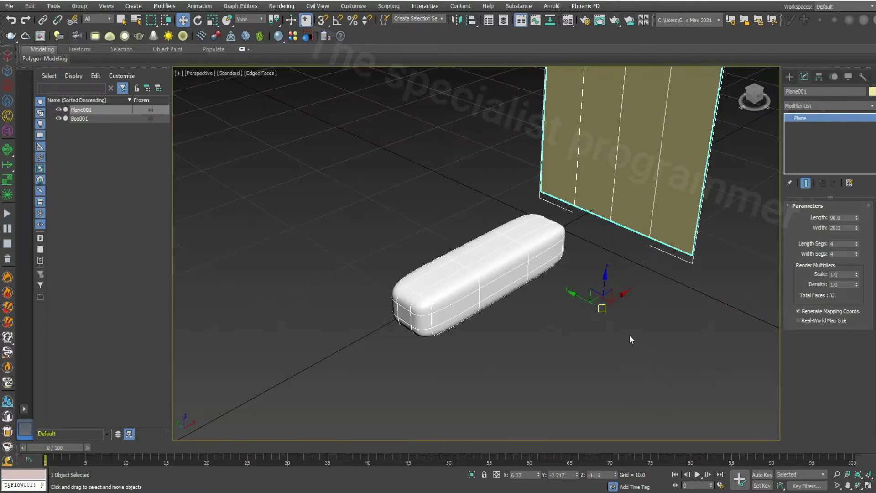
scroll(629, 335, "down", 5)
Step: Give Plane001 width 9, 120 length segments and 20 width segments
scroll(632, 332, "up", 3)
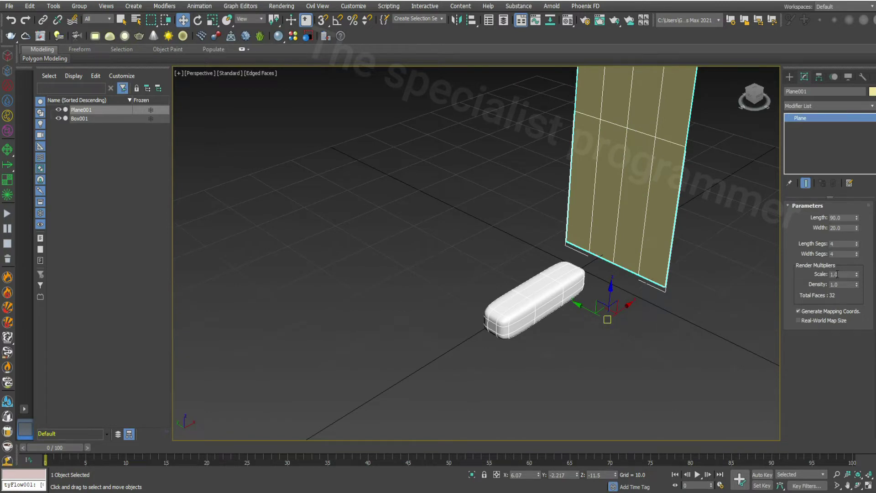
type("9")
key("Tab")
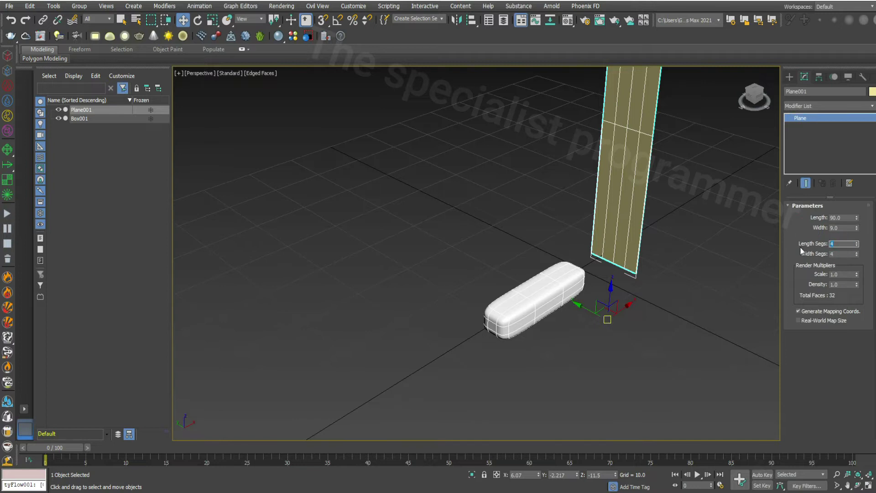
type("120")
key("Tab")
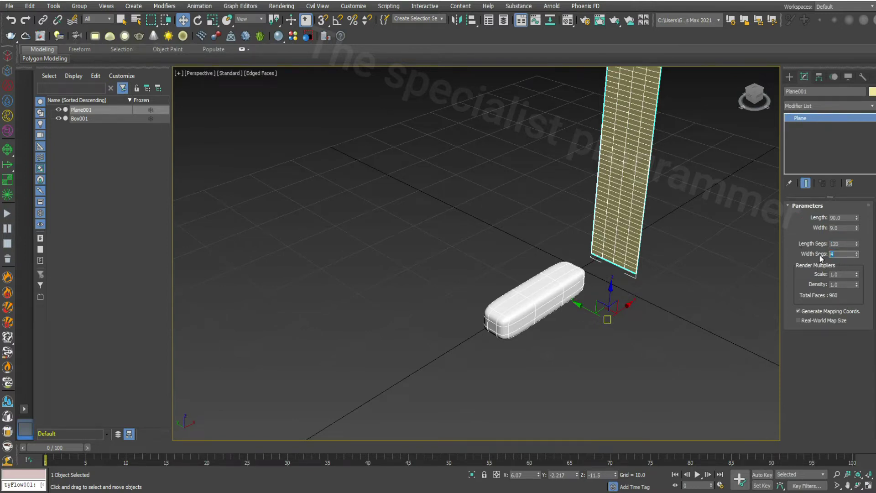
type("20")
key("Return")
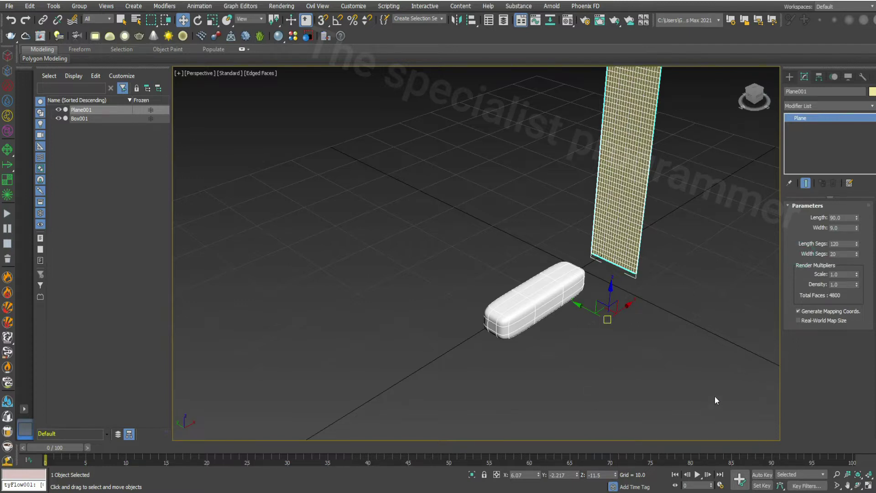
Step: With Auto Key at frame 100, keyframe Plane001 sliding along X, then play it back
left_click(758, 475)
left_click_drag(76, 447, 804, 446)
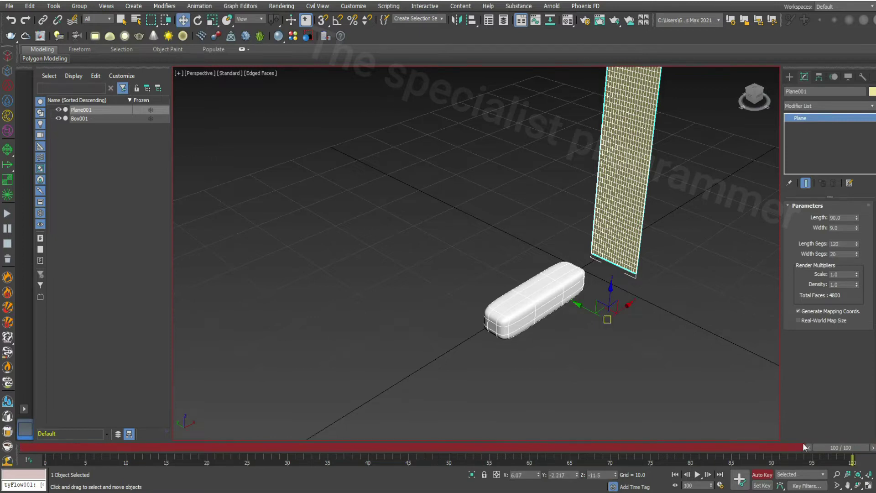
left_click(627, 303)
mouse_move(627, 303)
left_mouse_down()
mouse_move(472, 419)
mouse_move(383, 468)
left_mouse_up()
left_click(758, 475)
left_click(698, 475)
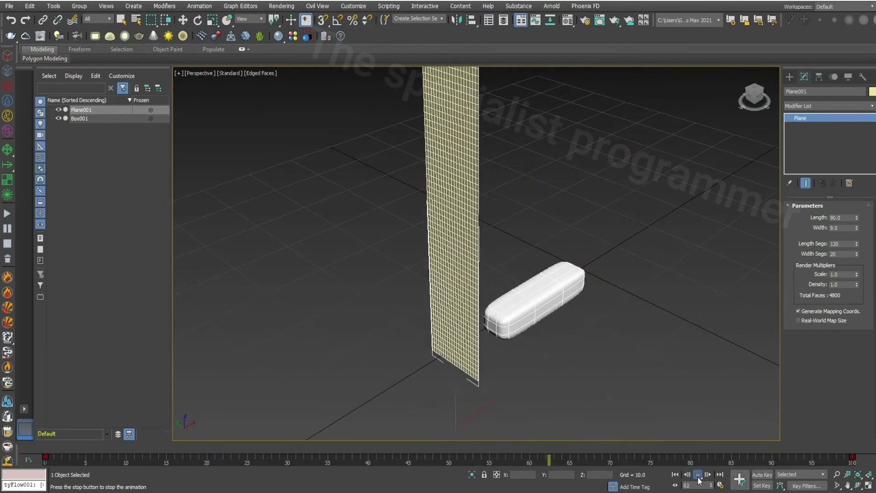
Step: Place a tyFlow object in the scene
left_click(675, 475)
left_click(789, 77)
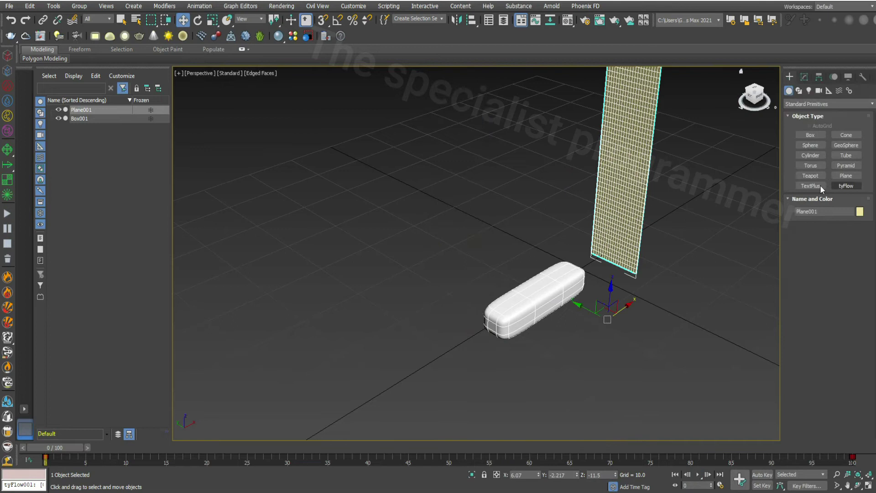
left_click(850, 186)
left_click_drag(750, 296, 778, 315)
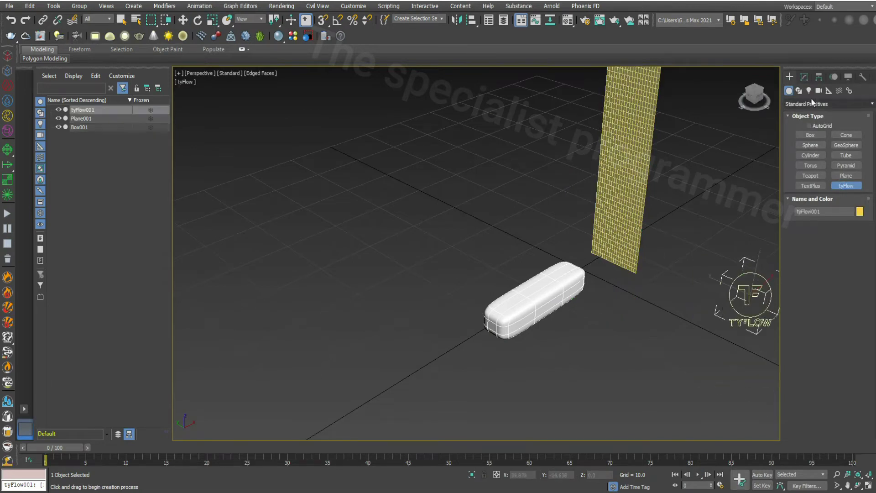
Step: Open the tyFlow Editor and add a Birth Surface event
left_click(804, 76)
left_click(824, 229)
left_click_drag(709, 178, 427, 184)
left_click_drag(312, 62, 172, 56)
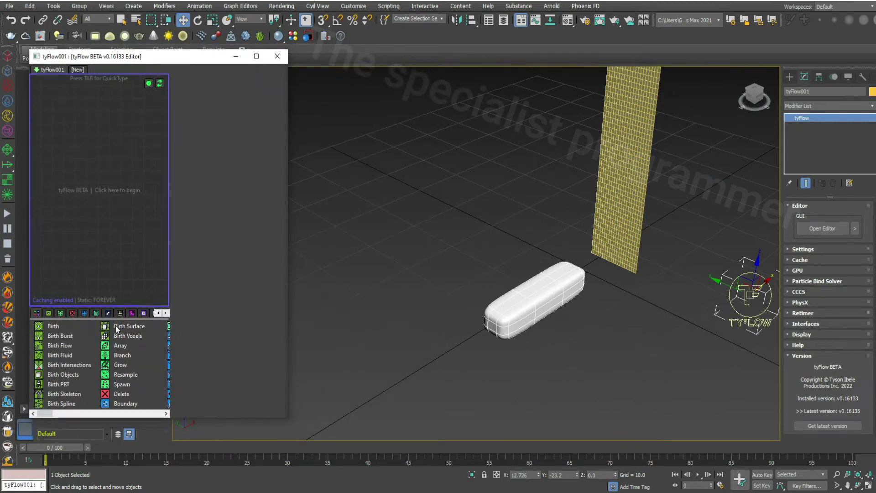
left_click_drag(116, 325, 72, 176)
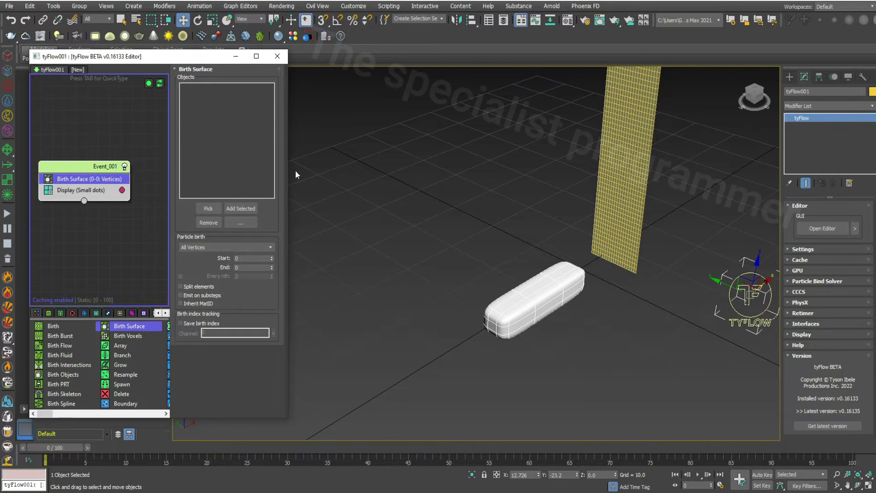
left_click_drag(288, 170, 278, 172)
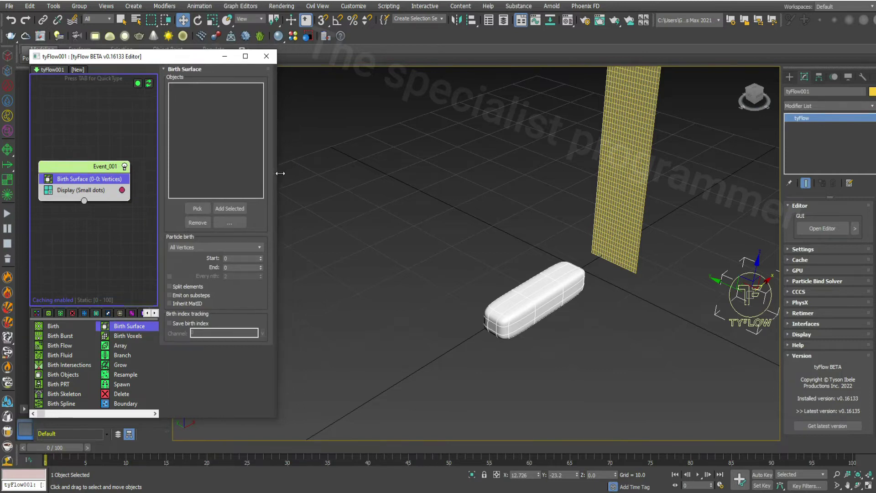
Step: Pick Plane001 as the birth surface and hide Plane001 in the Scene Explorer
left_click(191, 209)
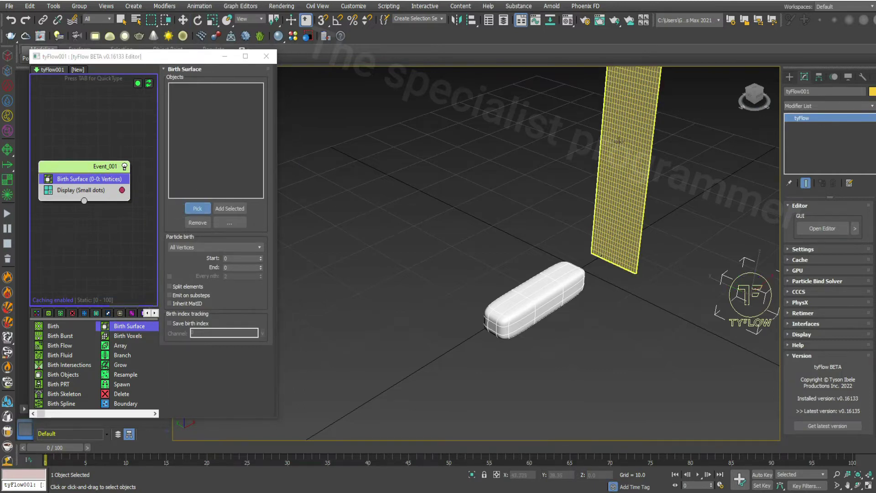
left_click(614, 144)
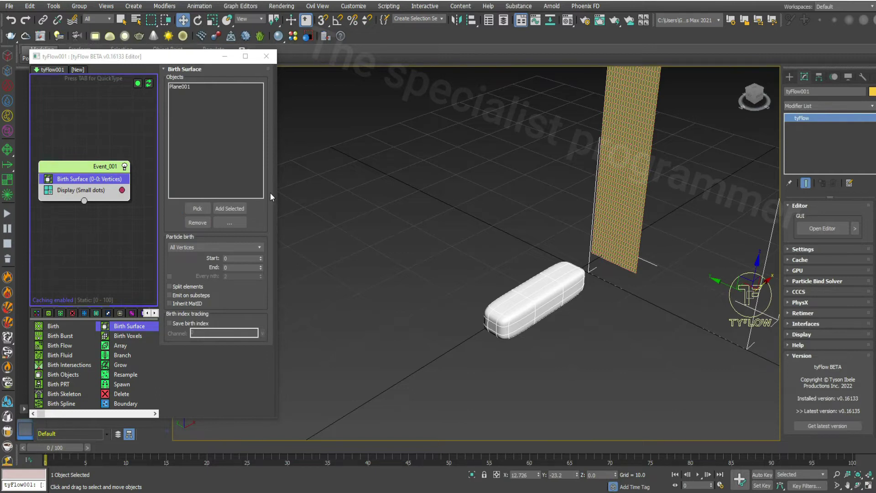
left_click_drag(57, 56, 132, 63)
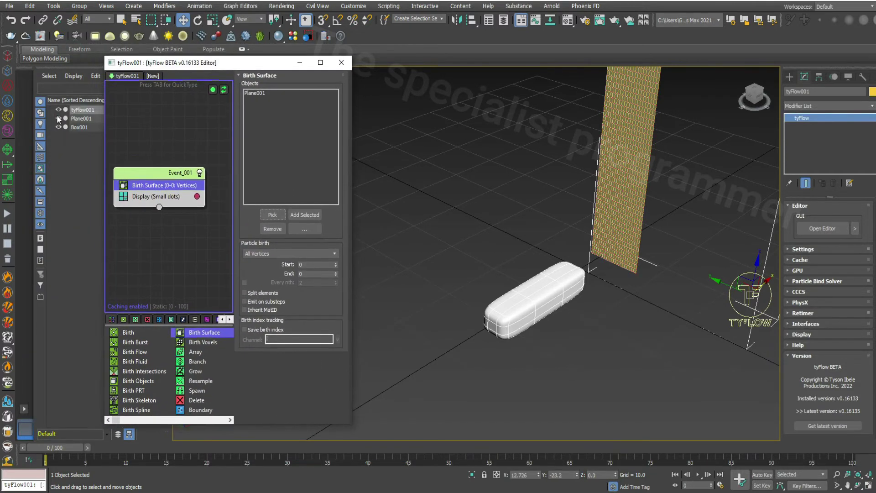
left_click(58, 118)
left_click_drag(270, 67, 210, 55)
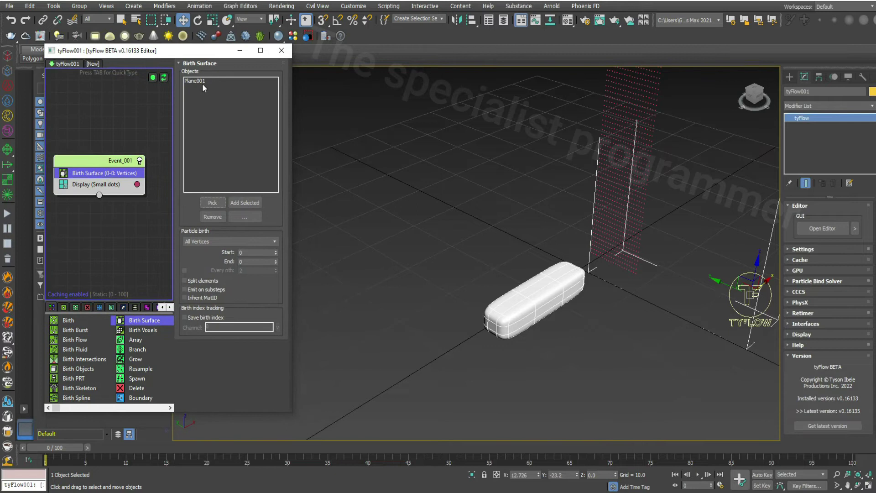
Step: Change the Display operator's type from Small Dots to Geometry
left_click(92, 184)
left_click(245, 83)
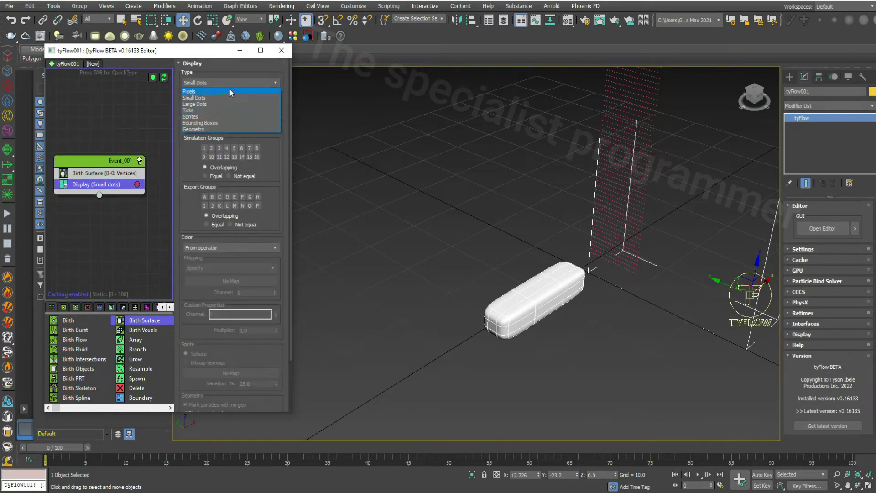
left_click(210, 129)
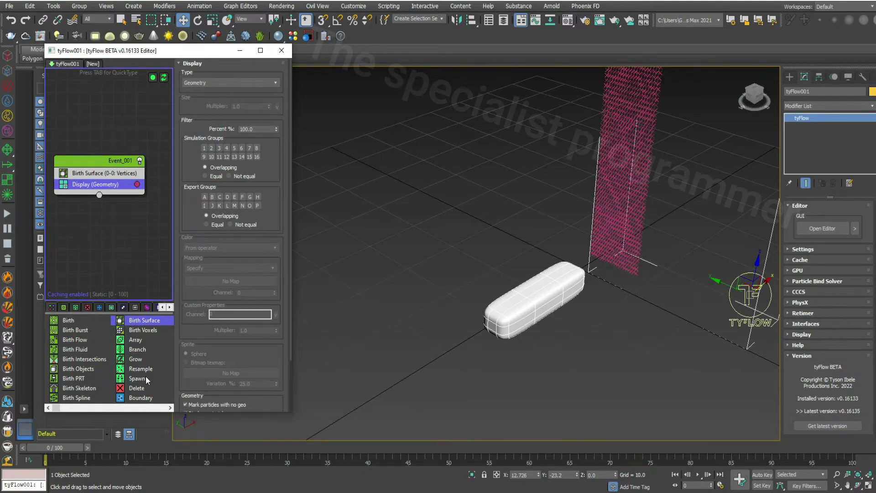
Step: Find and pick the Speed operator in the operator list
left_click_drag(55, 410, 70, 408)
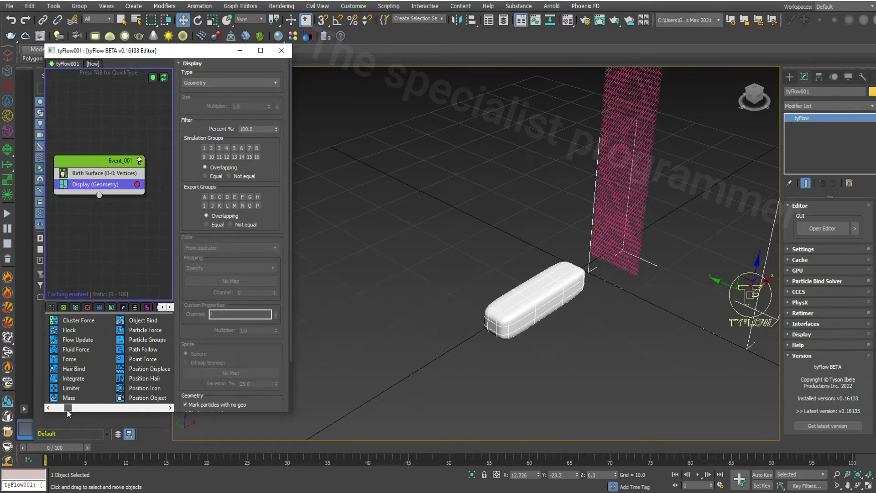
left_click(67, 409)
left_click(171, 408)
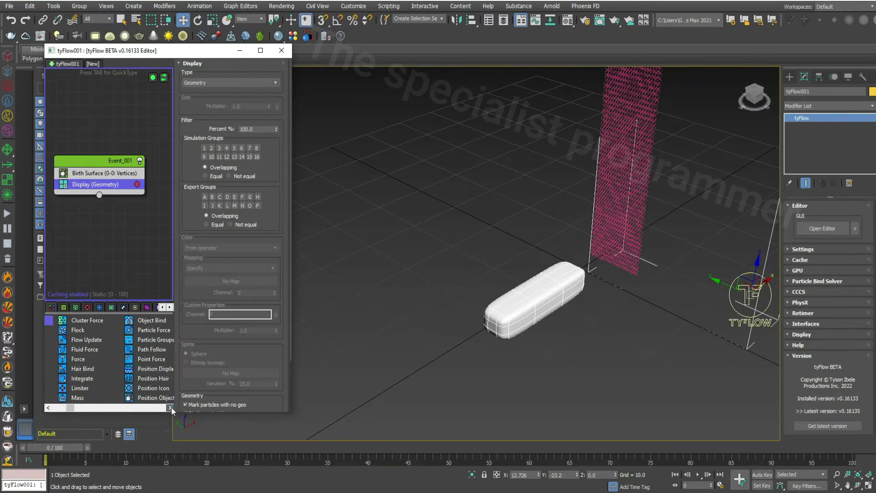
left_click(171, 407)
mouse_move(70, 398)
left_mouse_down()
mouse_move(129, 398)
mouse_move(76, 401)
left_mouse_up()
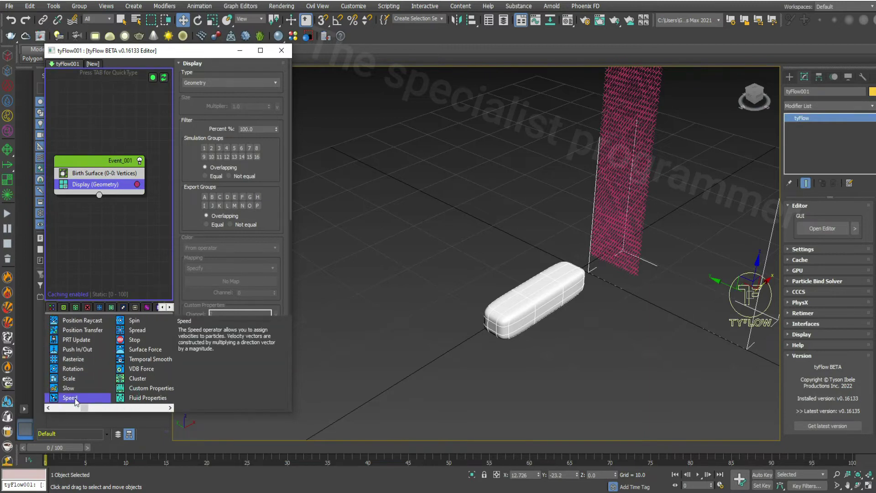
Step: Add a Speed operator to Event_001 with direction set to Particle X
left_click_drag(98, 185, 99, 180)
left_click(250, 148)
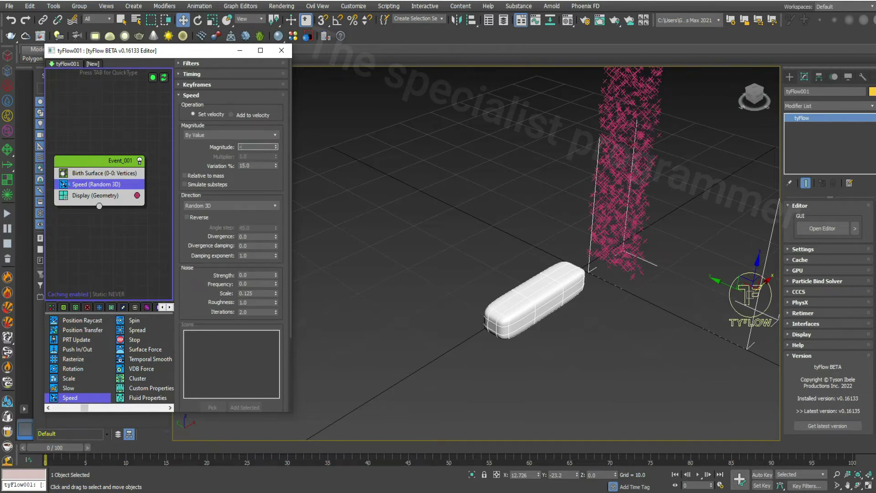
type("0.1")
key("Return")
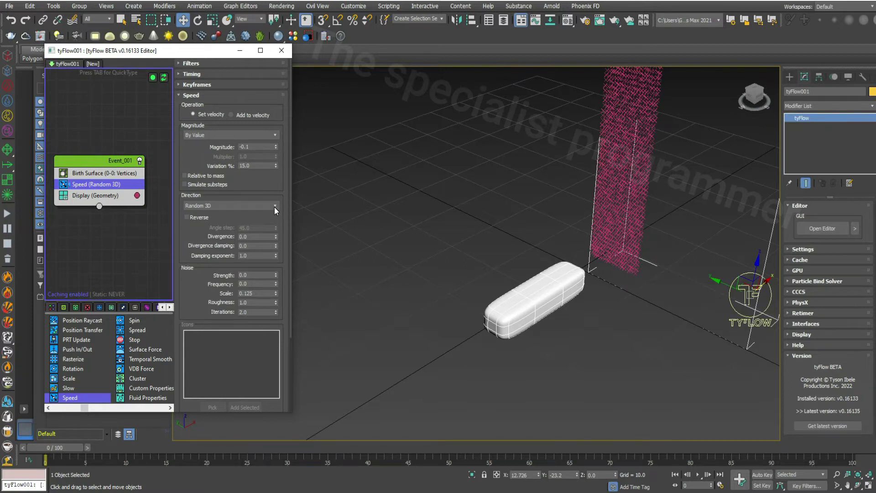
left_click(261, 207)
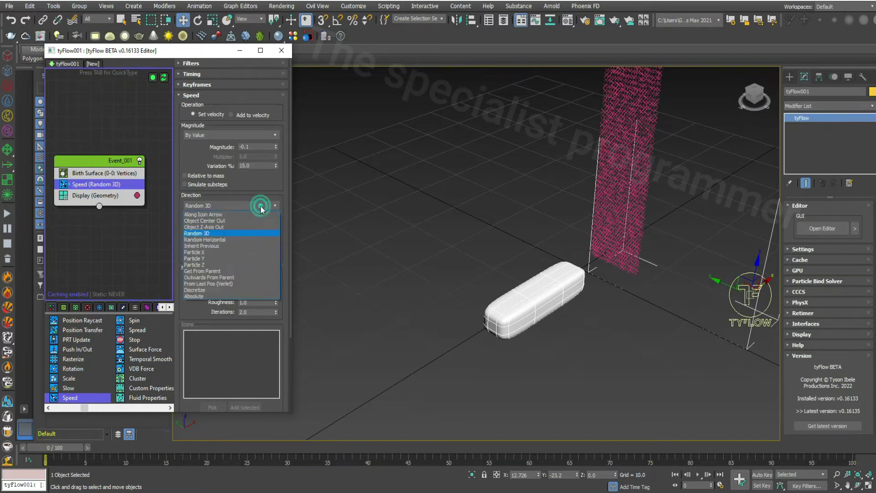
left_click(205, 252)
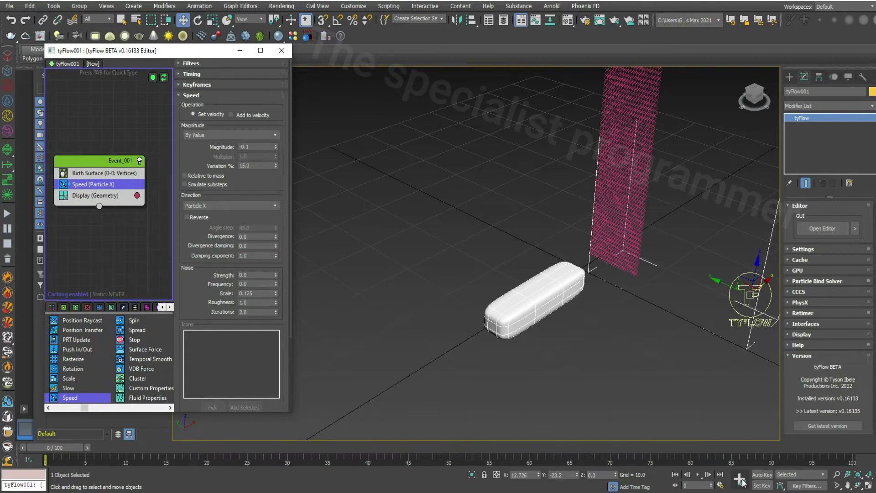
left_click(698, 475)
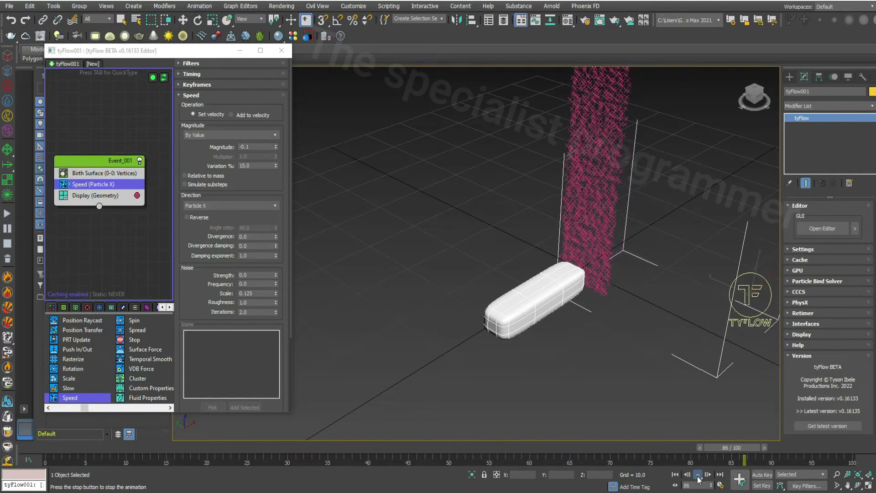
Step: Change the speed magnitude to -2 and preview the simulation
left_click(242, 146)
type("-1")
key("Return")
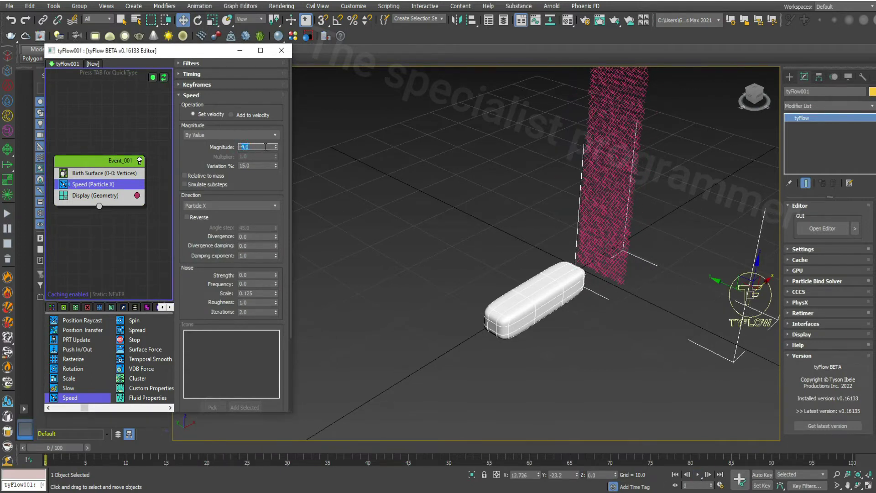
type("-2")
key("Return")
left_click(697, 475)
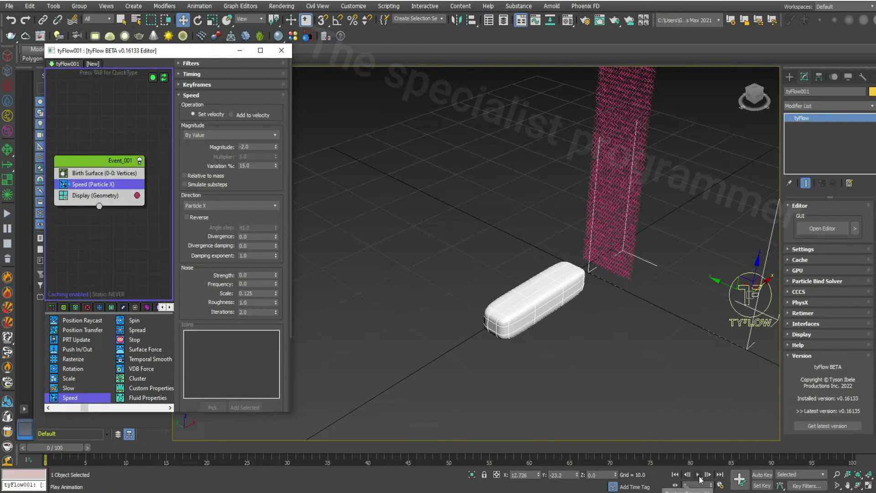
left_click(675, 475)
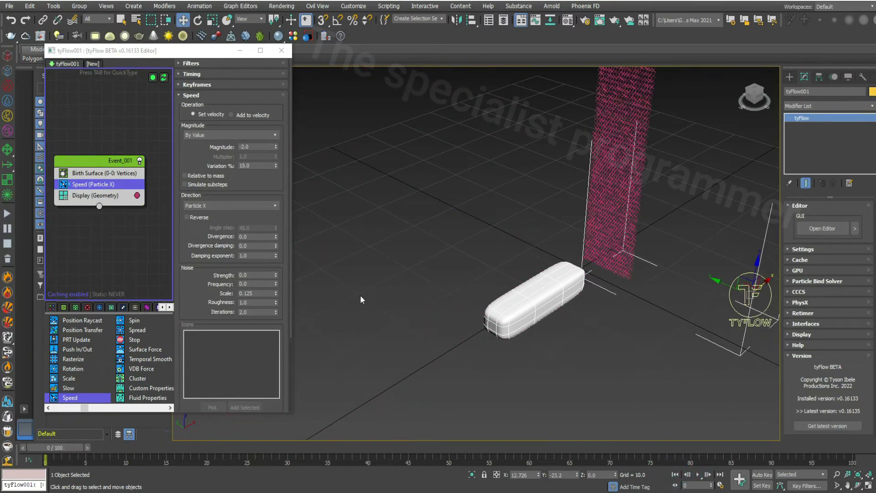
Step: Set the speed variation to 0% and add a Force operator to Event_001
double_click(257, 166)
type("0")
key("Return")
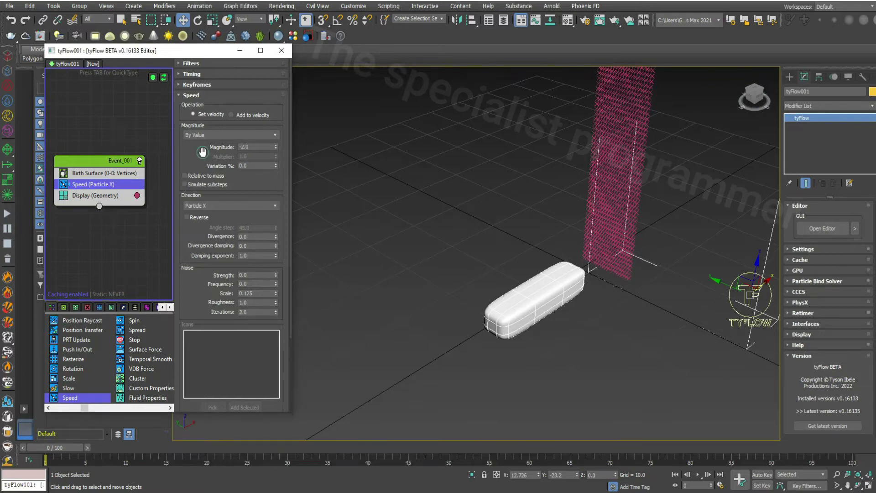
left_click(696, 475)
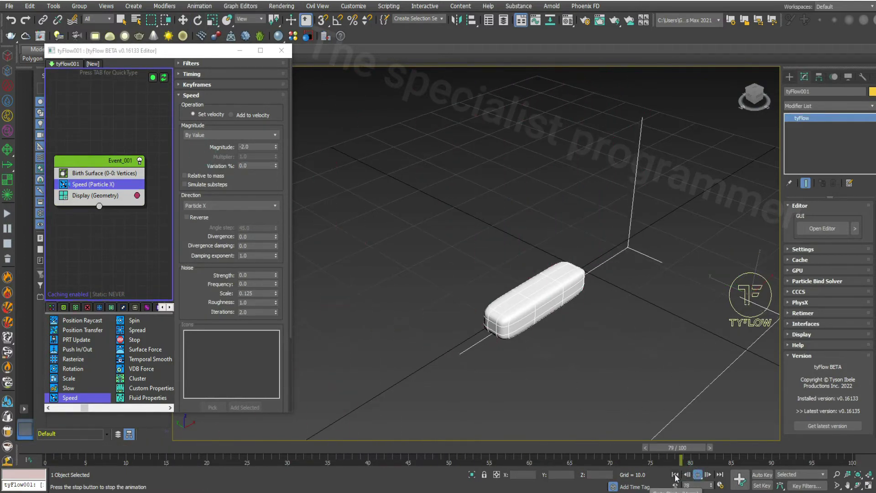
left_click(47, 407)
left_click(47, 407)
left_click_drag(69, 359, 103, 192)
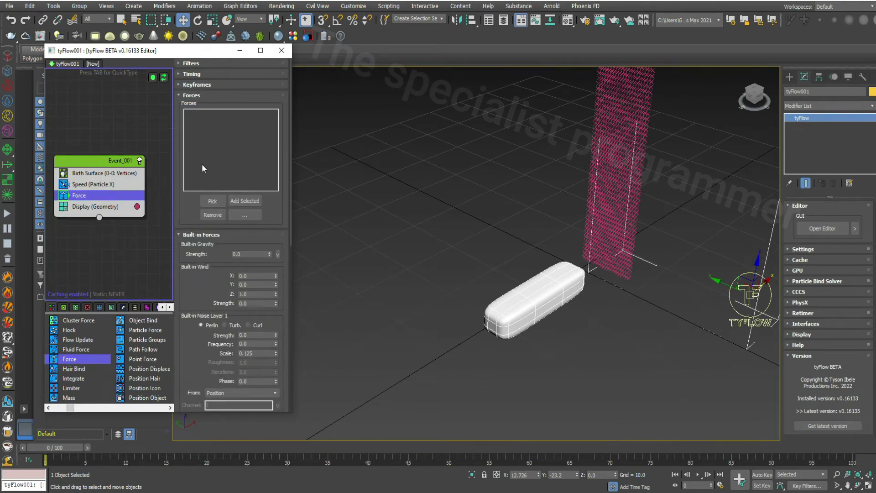
Step: Set the Force operator's built-in gravity strength to -0.05 and preview the simulation
double_click(249, 254)
type("1")
left_click(697, 475)
left_click(674, 474)
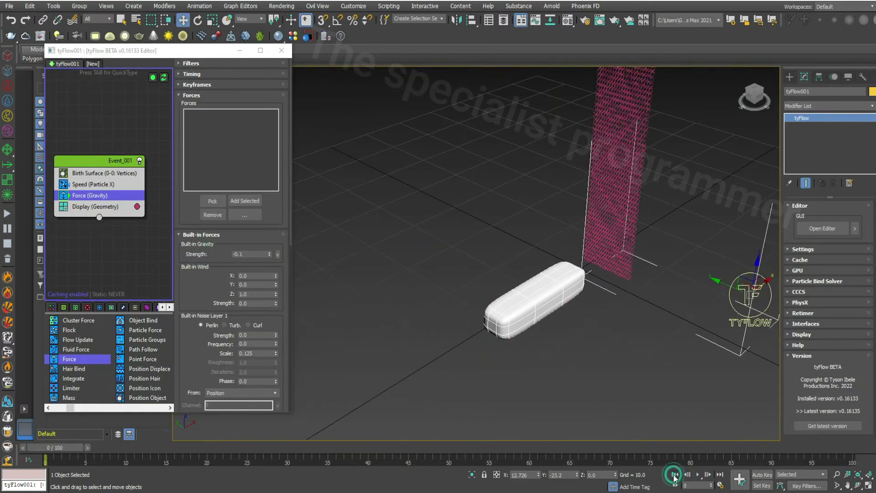
double_click(243, 254)
type("-0.05")
key("Return")
left_click(698, 474)
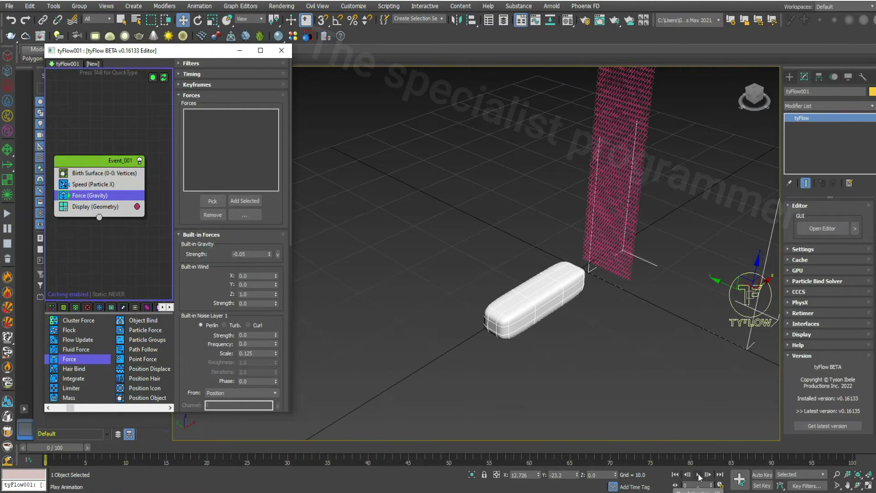
left_click(674, 475)
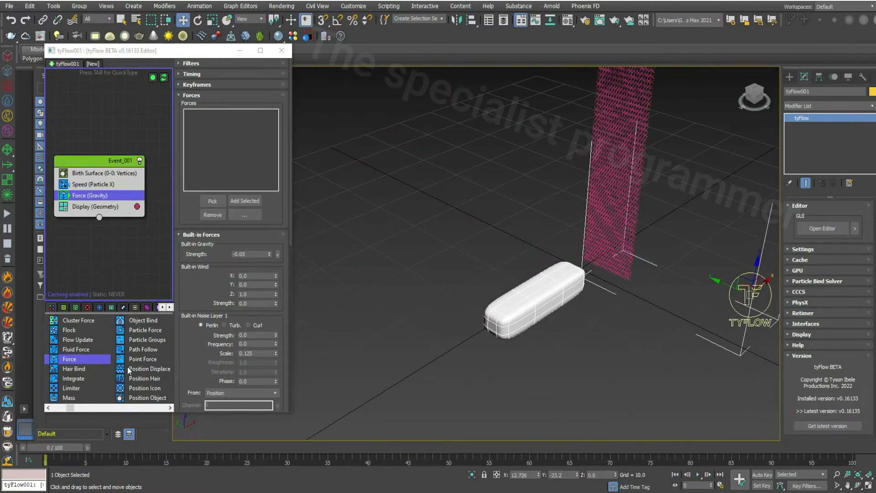
left_click_drag(73, 407, 100, 409)
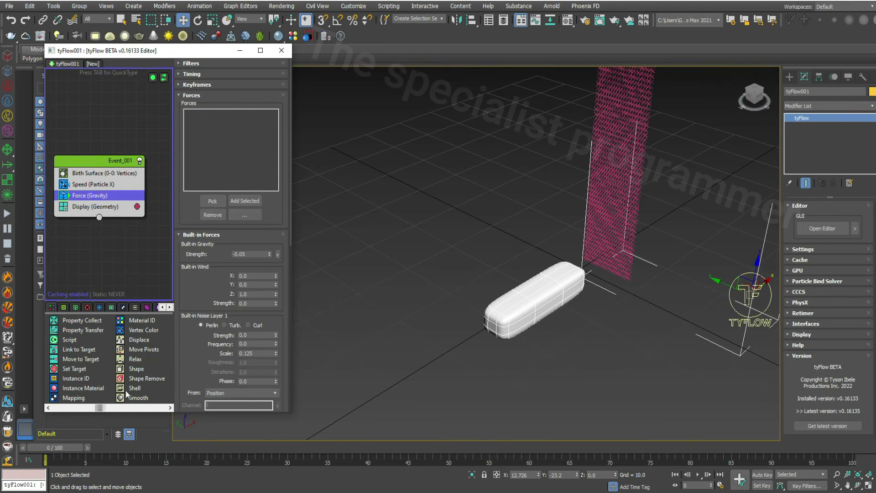
Step: Add a Shape operator to Event_001 using 3D Geosphere (LowRes) particle shapes
left_click_drag(109, 371, 89, 204)
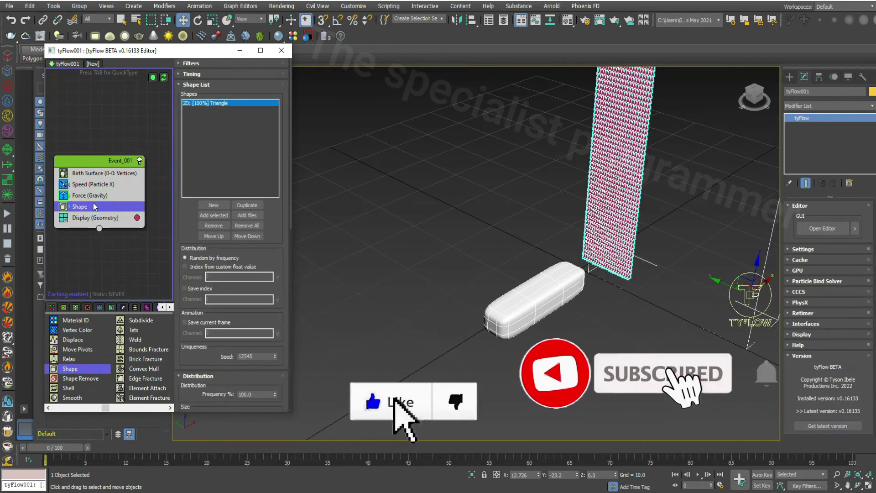
scroll(238, 255, "down", 3)
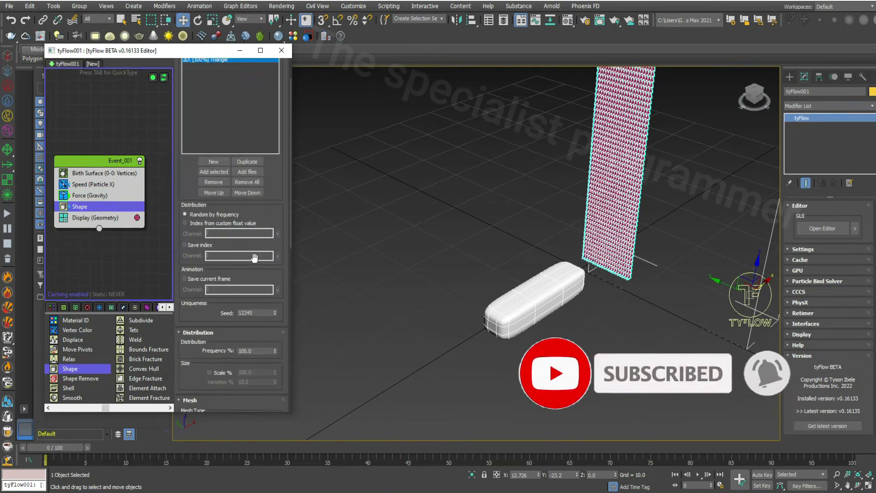
left_click(185, 376)
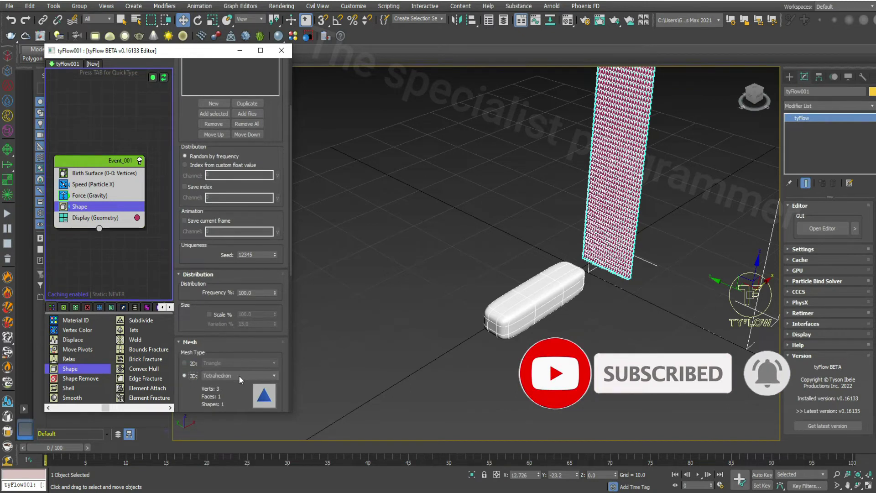
left_click(240, 375)
left_click(235, 159)
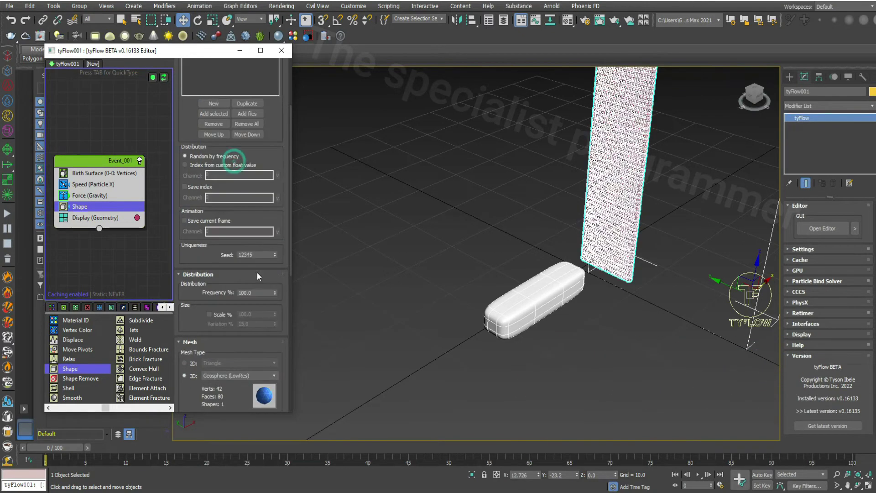
Step: Enable Scale % at 50, then preview the particles and rewind
left_click(209, 315)
left_click(255, 314)
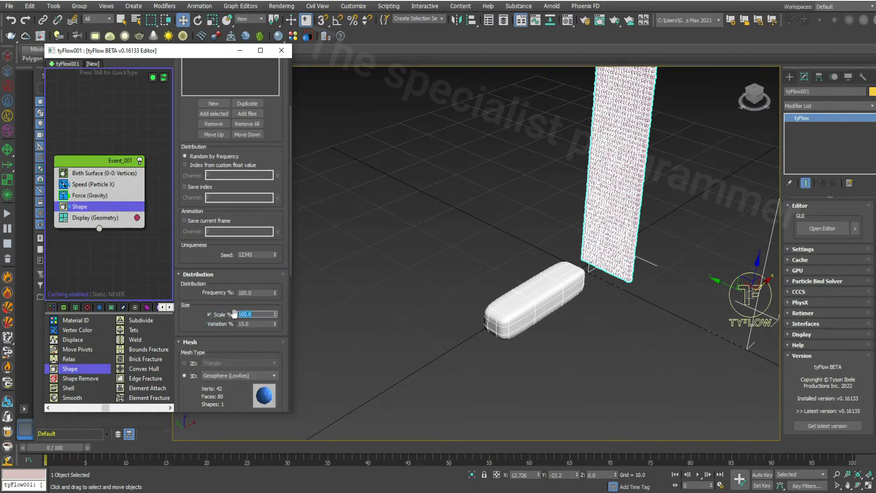
type("300")
key("Return")
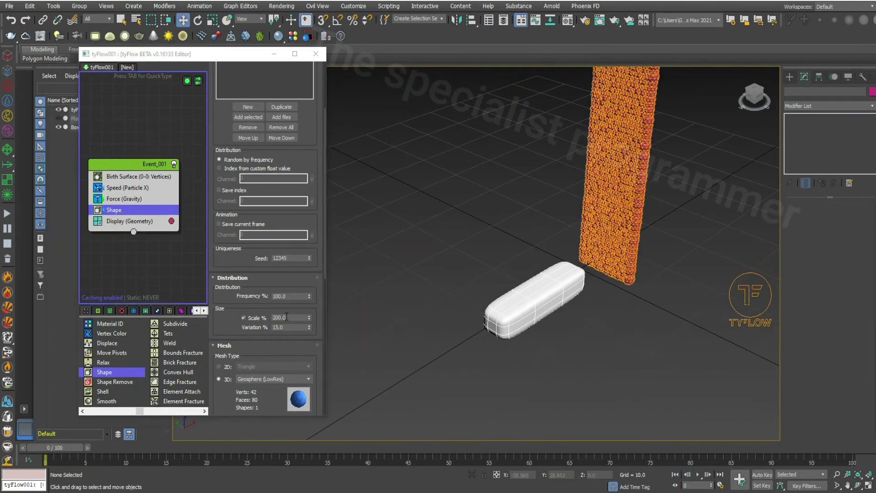
type("50")
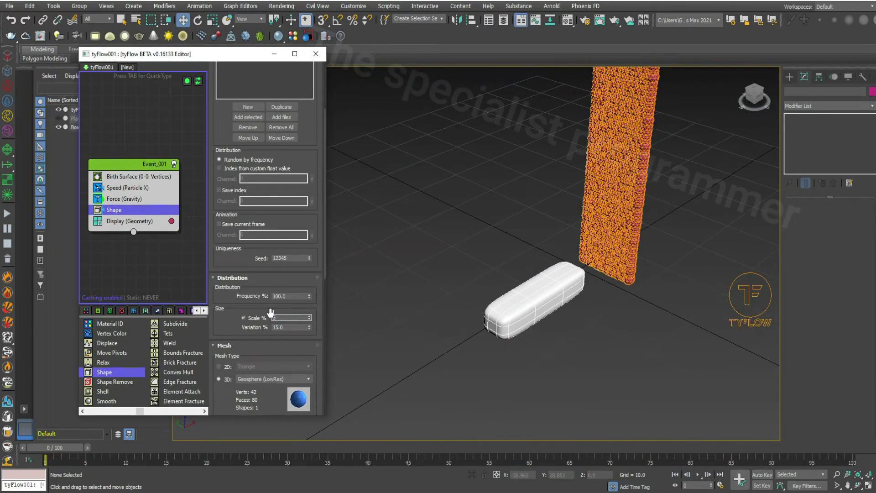
left_click(226, 319)
double_click(273, 318)
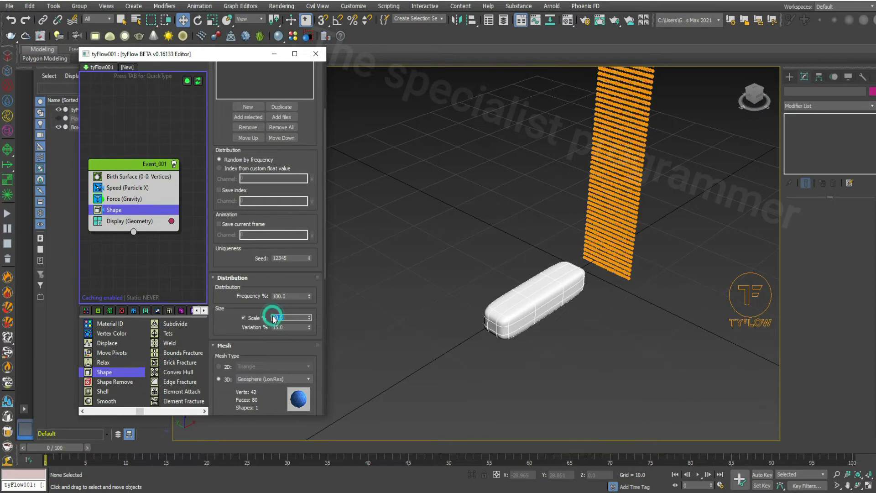
left_click(698, 474)
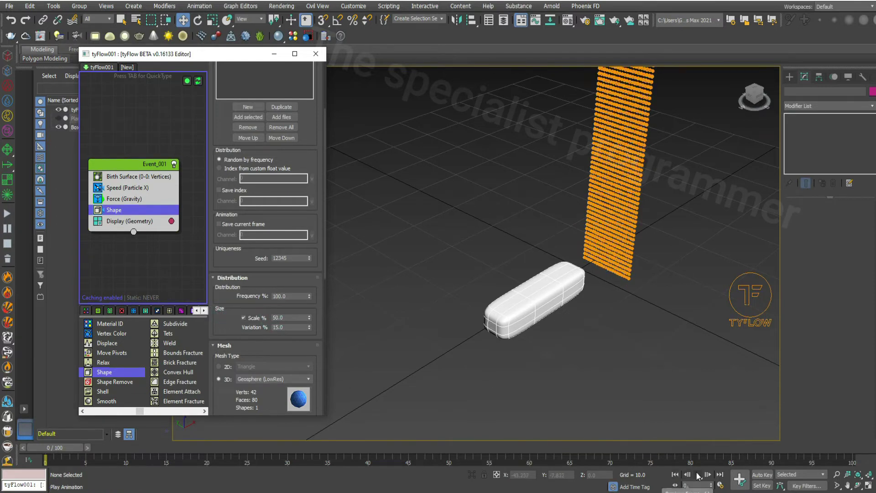
left_click(680, 475)
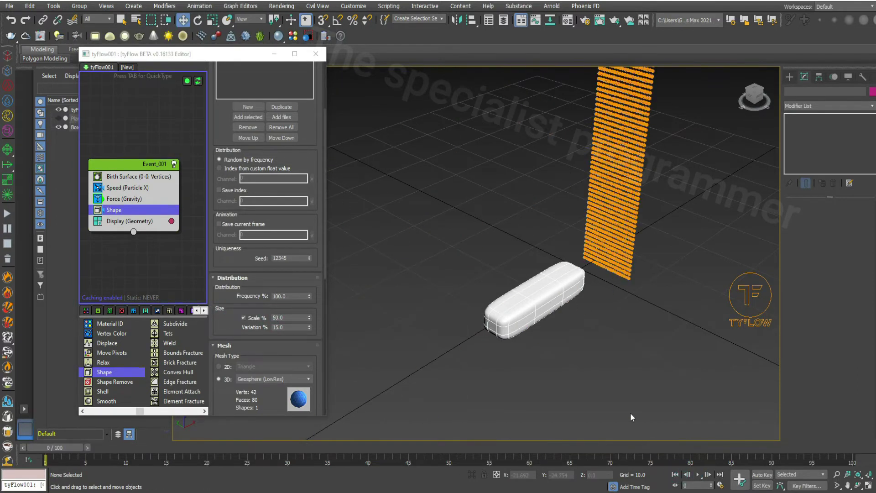
Step: Add a PhysX Shape operator to Event_001 and test the simulation
left_click_drag(139, 410, 160, 412)
left_click_drag(128, 215, 154, 222)
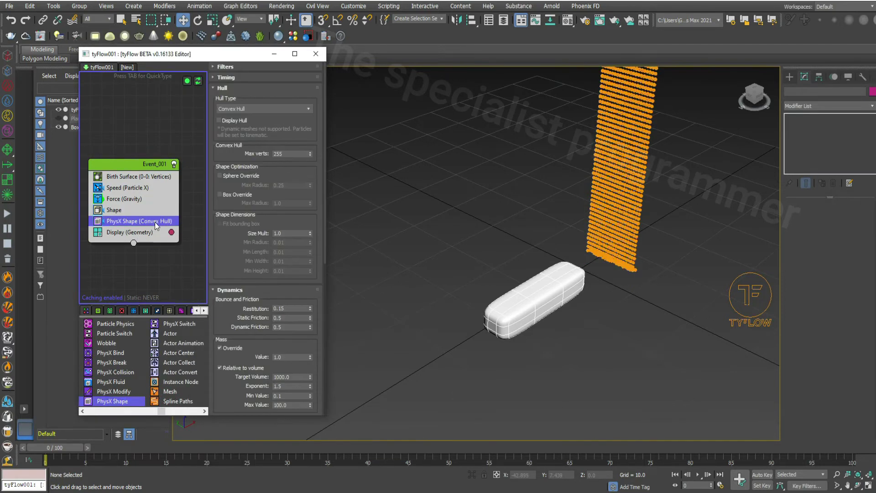
left_click(698, 474)
left_click(673, 474)
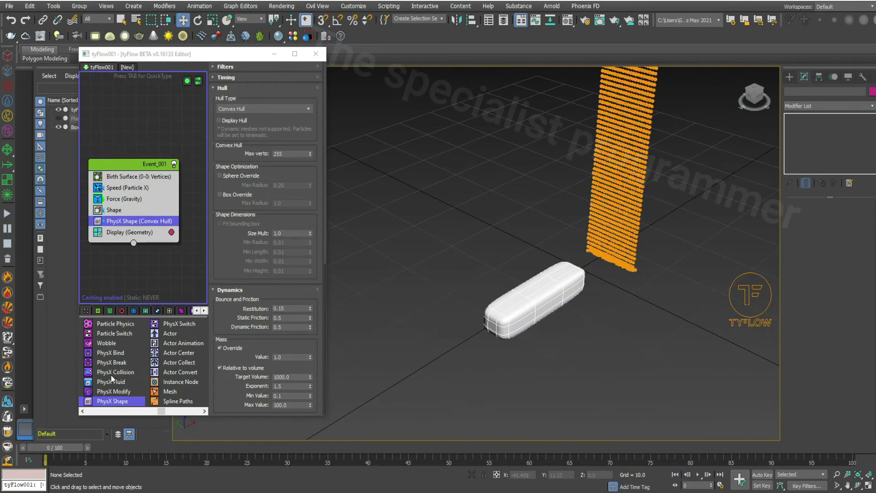
Step: Add a PhysX Bind operator after PhysX Shape and test the binding
left_click_drag(110, 353, 115, 259)
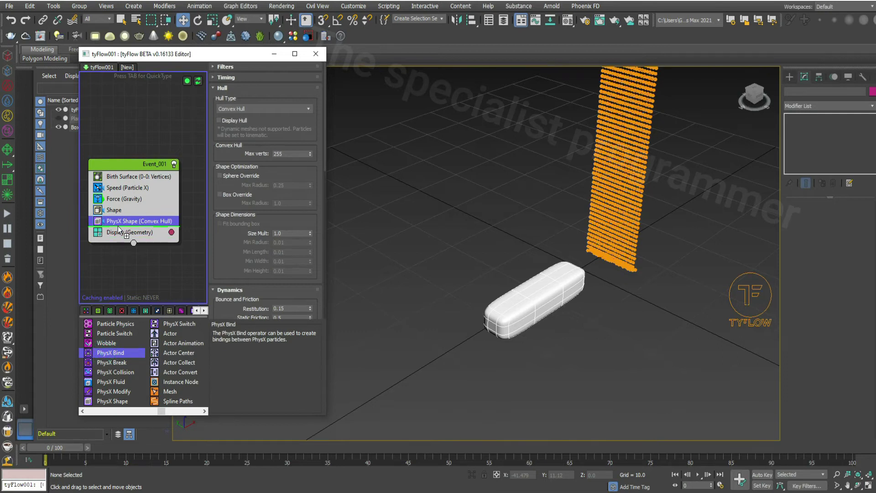
left_click_drag(120, 230, 120, 230)
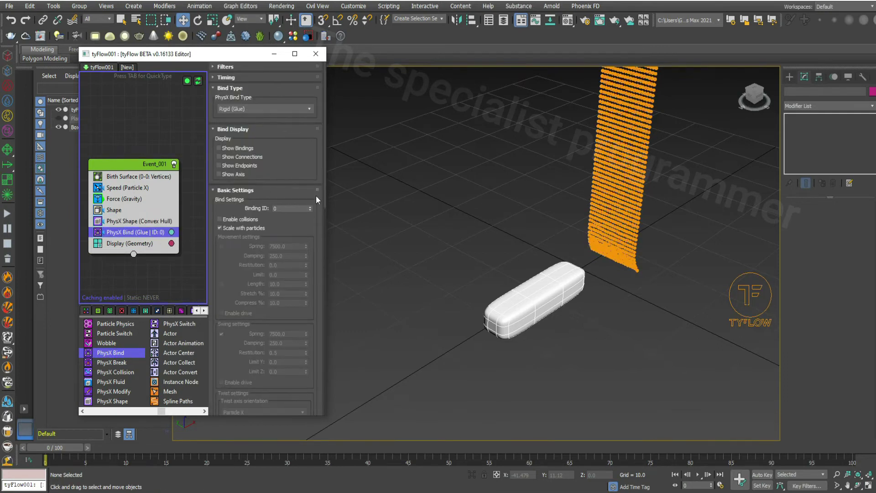
left_click(698, 475)
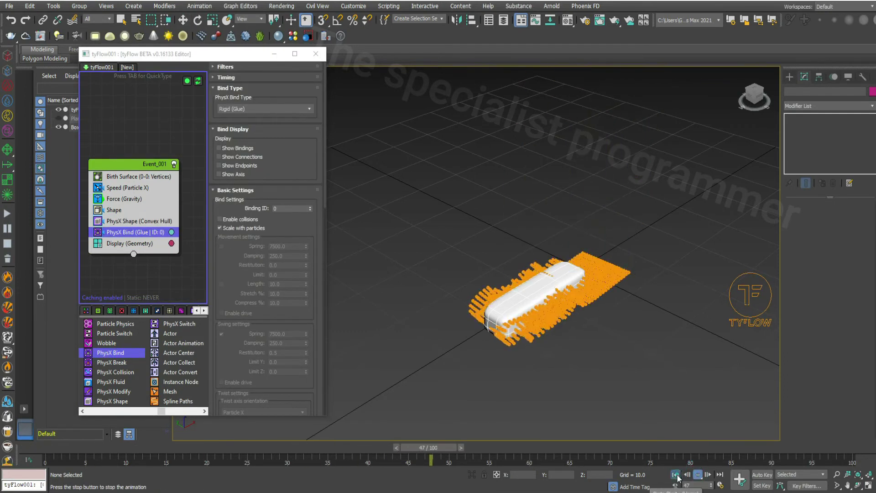
key("Home")
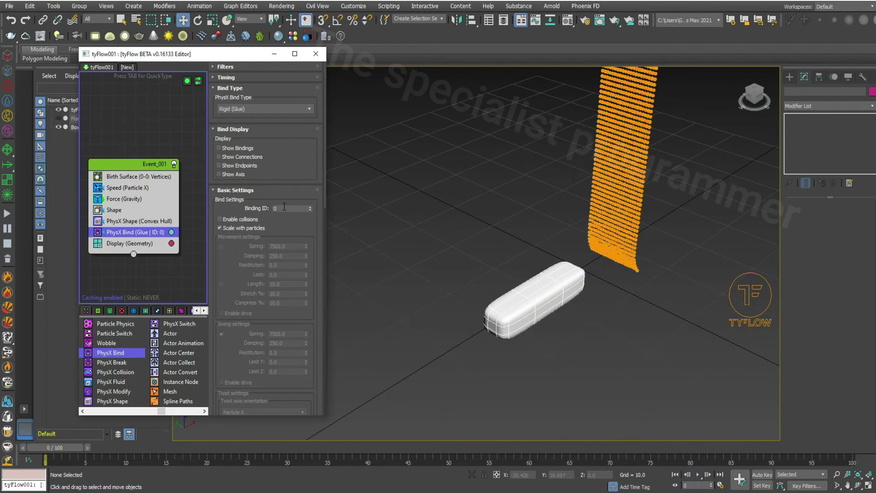
Step: Set PhysX Bind to Rigid (Joint) with spring 2000 and damping 1000, then add PhysX Collision
left_click(294, 109)
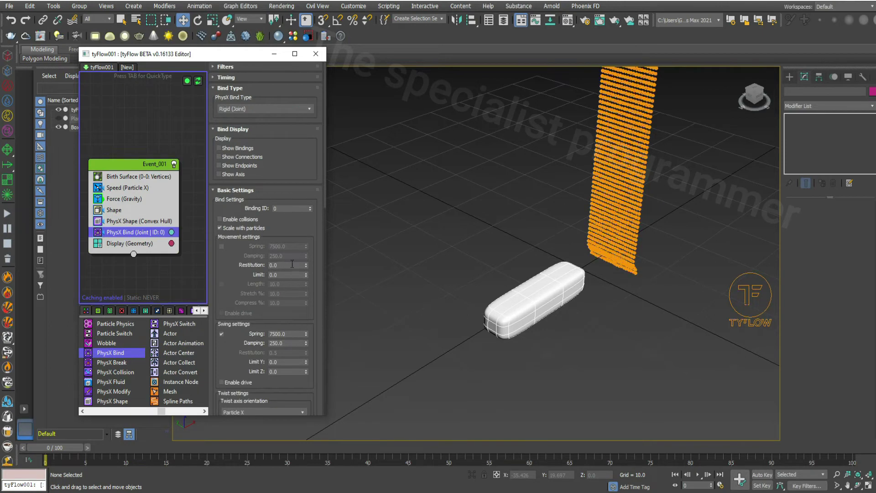
left_click(222, 246)
double_click(289, 246)
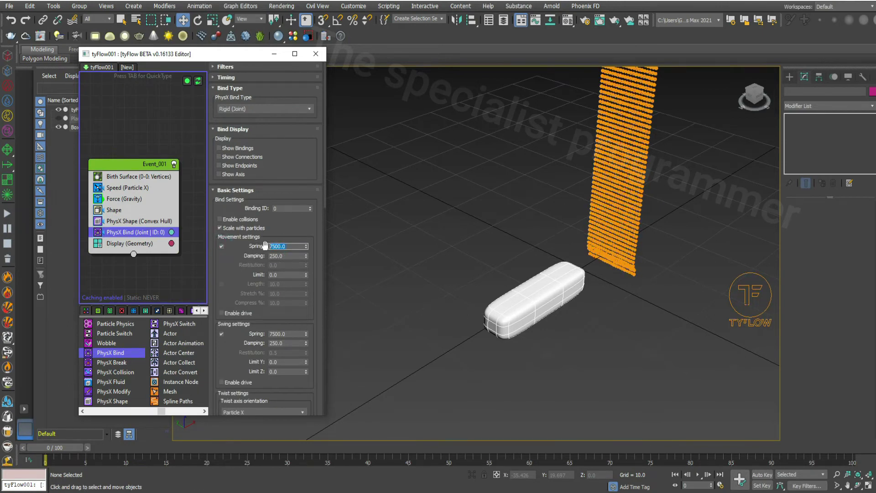
type("2000")
key("Tab")
type("00")
key("Return")
left_click(701, 475)
left_click(677, 476)
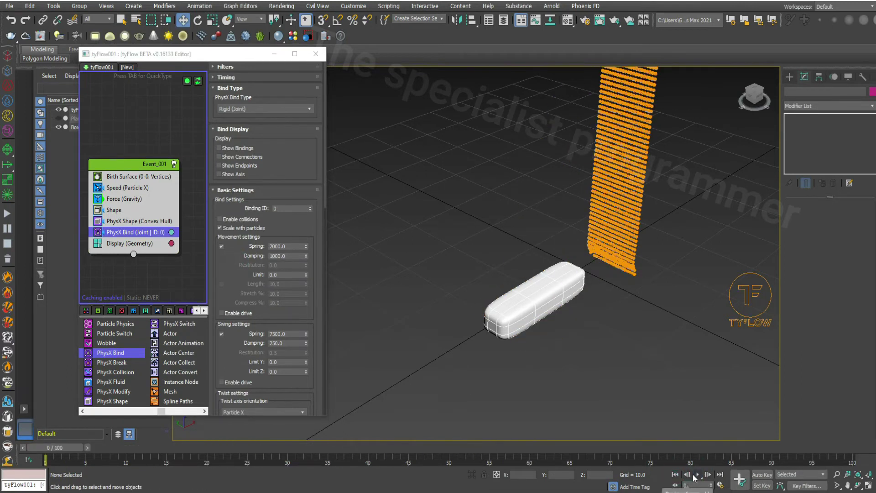
left_click(676, 475)
left_click_drag(122, 373, 128, 241)
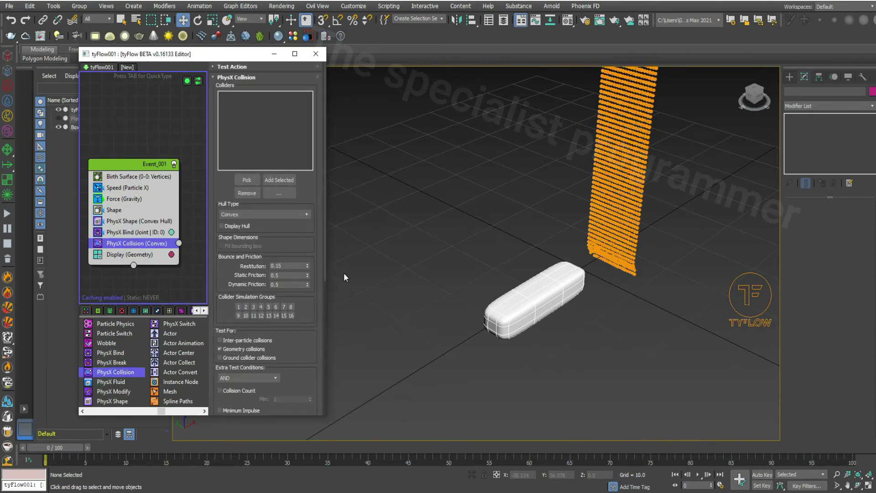
Step: Pick Box001 as the PhysX Collision collider and test the particle collisions
left_click(246, 179)
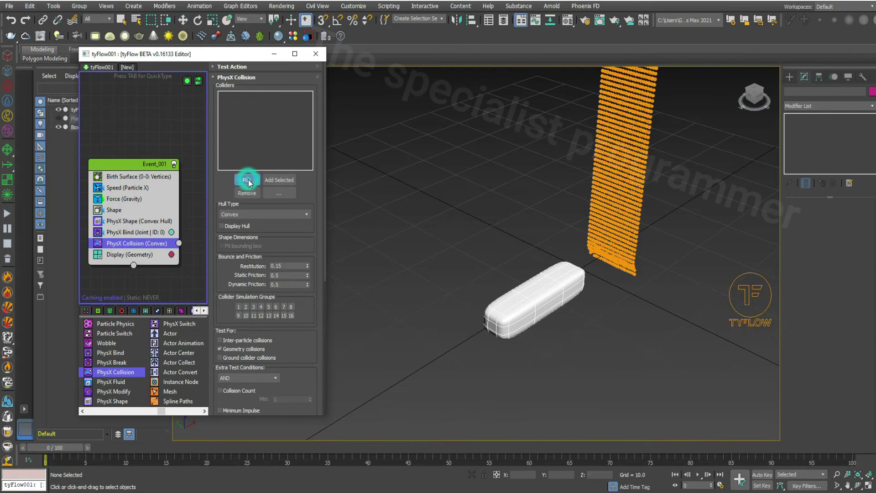
left_click(515, 295)
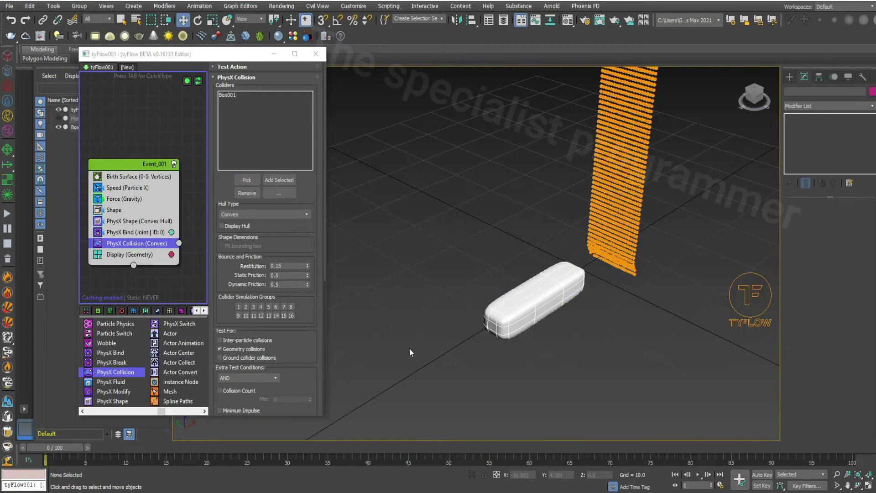
left_click(696, 476)
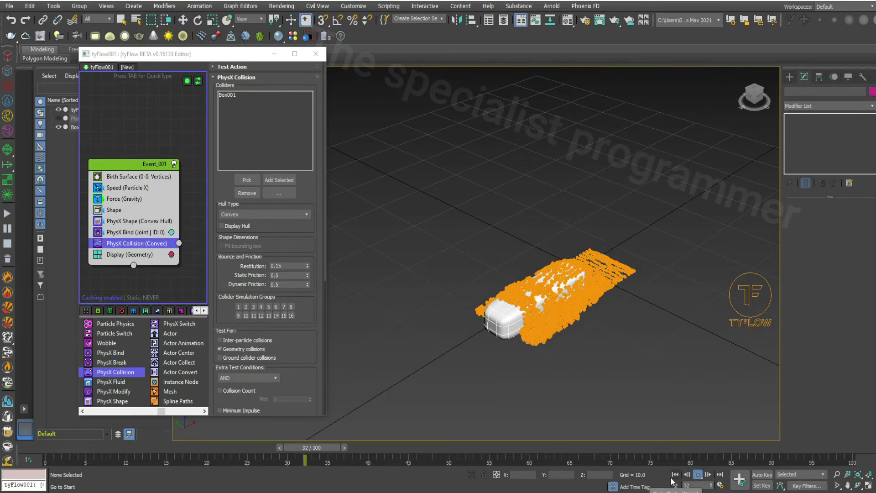
left_click(675, 475)
left_click_drag(237, 59, 91, 61)
Step: Create a tyMesher object in the scene with tyFlow001 as its input
left_click(790, 77)
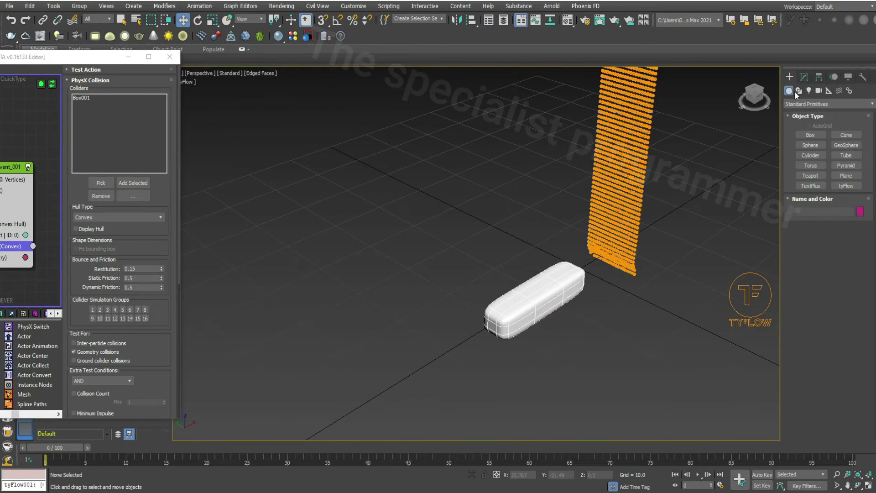
left_click(828, 104)
left_click(794, 227)
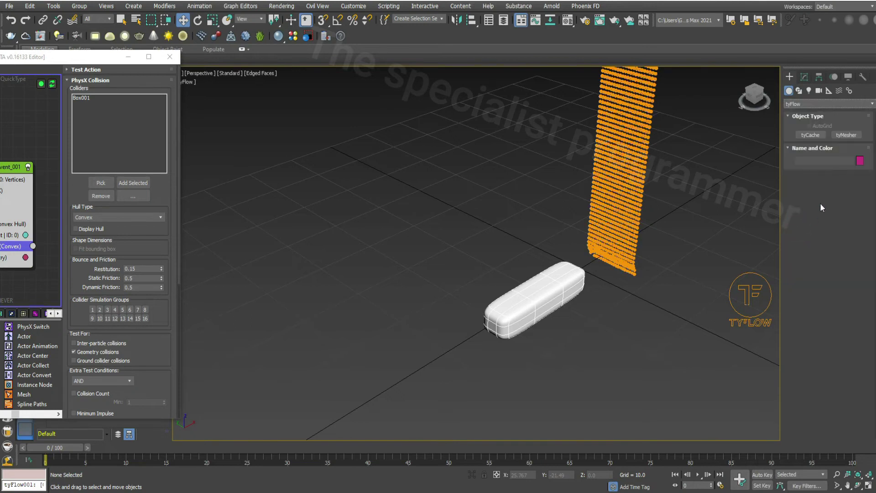
left_click(847, 135)
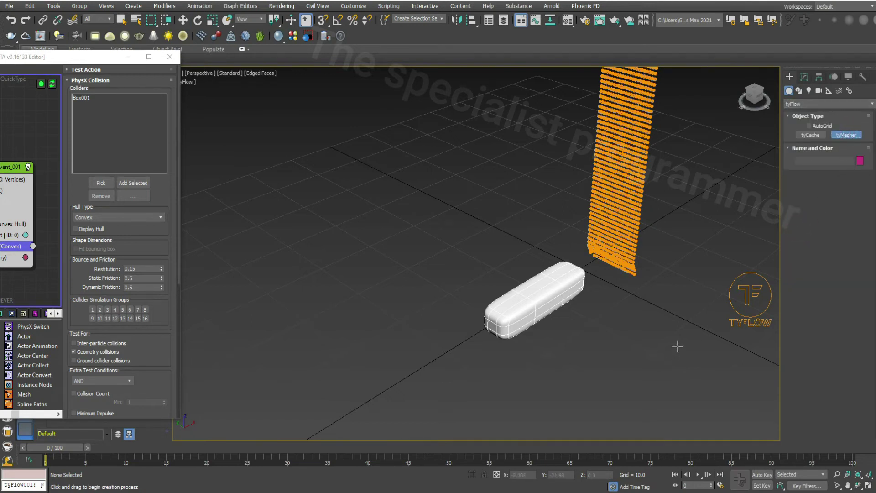
left_click_drag(678, 346, 679, 382)
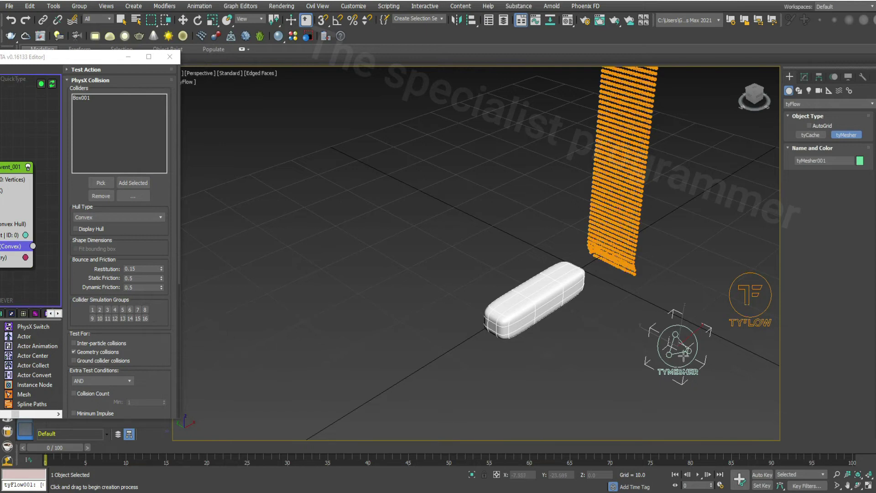
key("w")
left_click(811, 348)
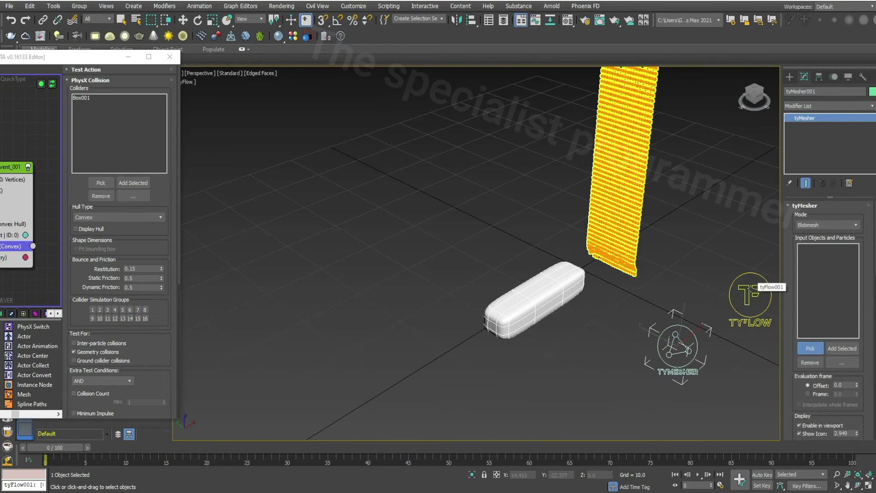
left_click(752, 290)
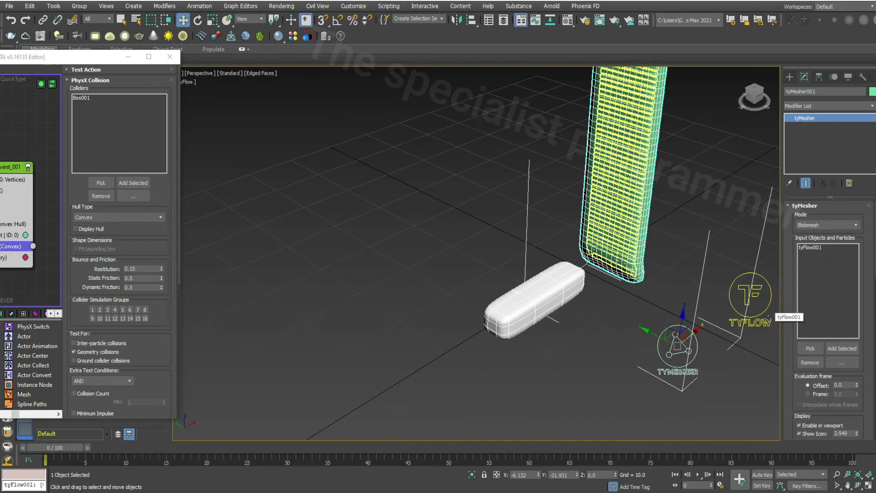
Step: Set the Blobmesh absolute radius to 0.8 and preview the draped mesh
scroll(809, 393, "down", 2)
scroll(817, 378, "down", 2)
scroll(823, 363, "down", 1)
scroll(823, 363, "down", 1)
double_click(847, 365)
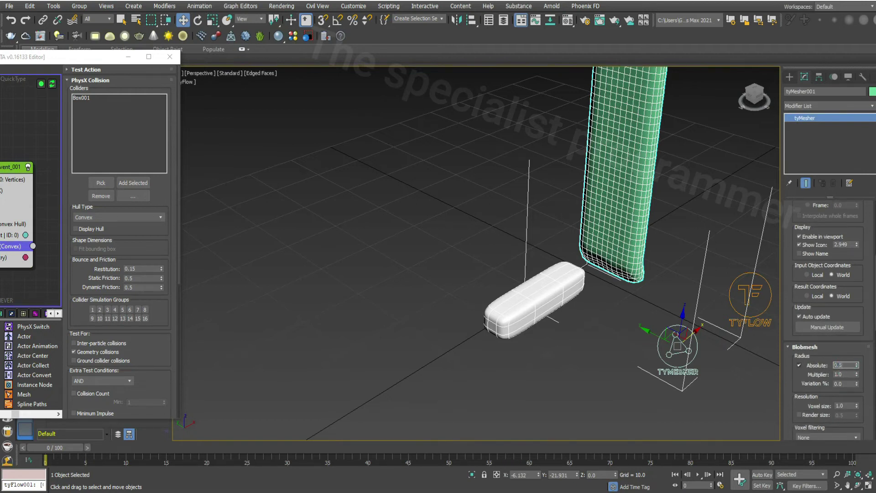
key("Return")
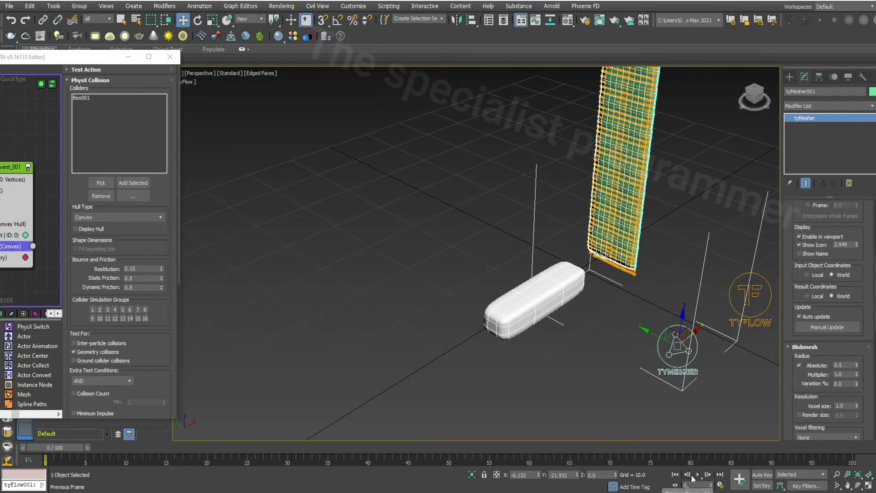
left_click(698, 475)
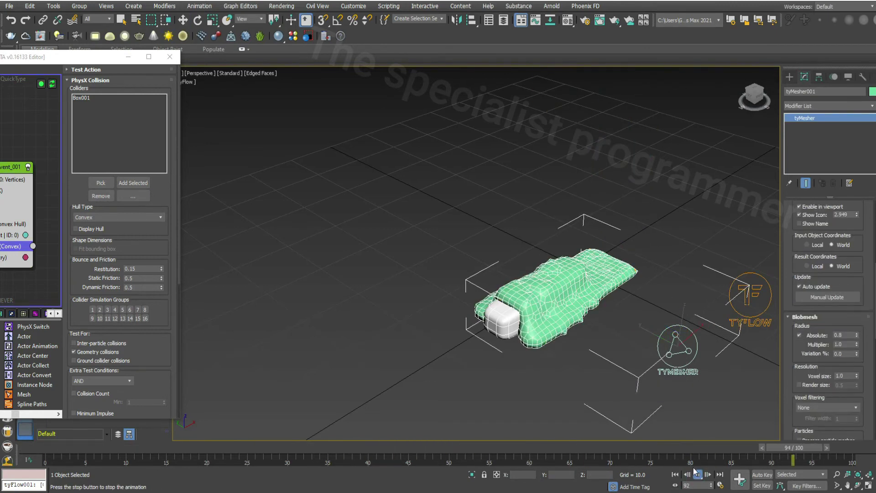
left_click(680, 470)
Step: Add a Push modifier to tyMesher001 with Push Value -0.2 and preview it
key("w")
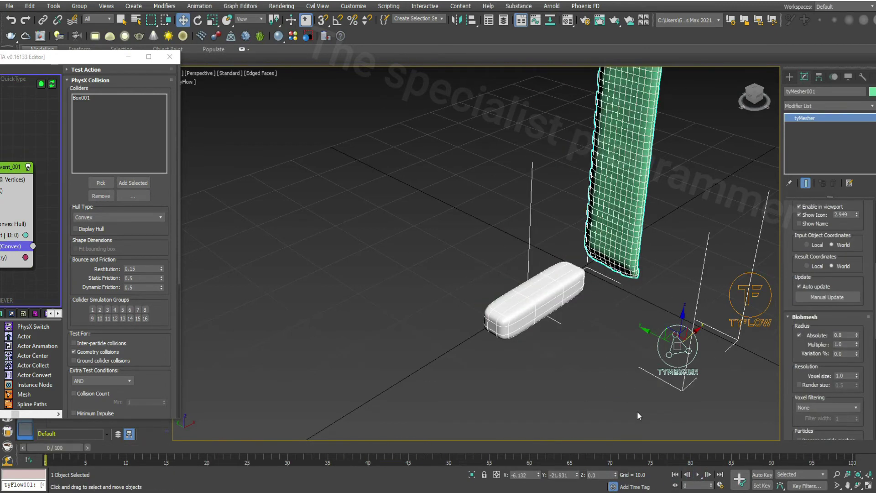
left_click(845, 106)
scroll(836, 280, "down", 5)
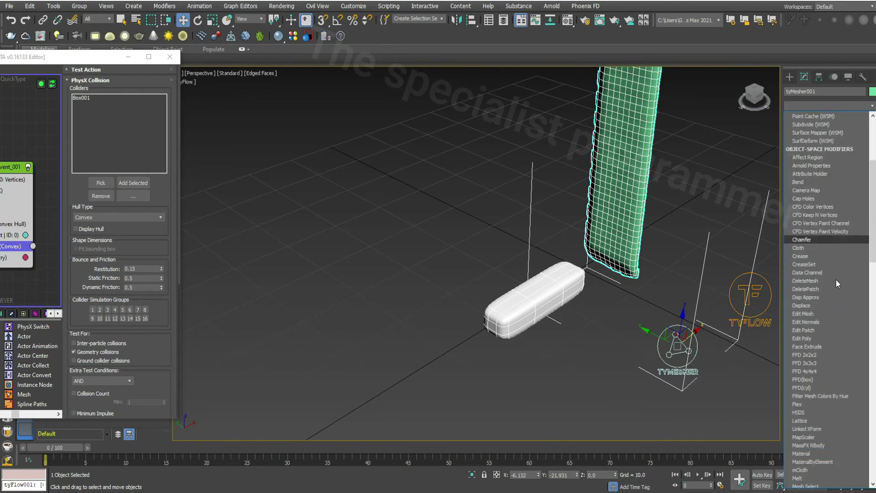
scroll(834, 277, "down", 8)
scroll(817, 406, "down", 2)
left_click(817, 388)
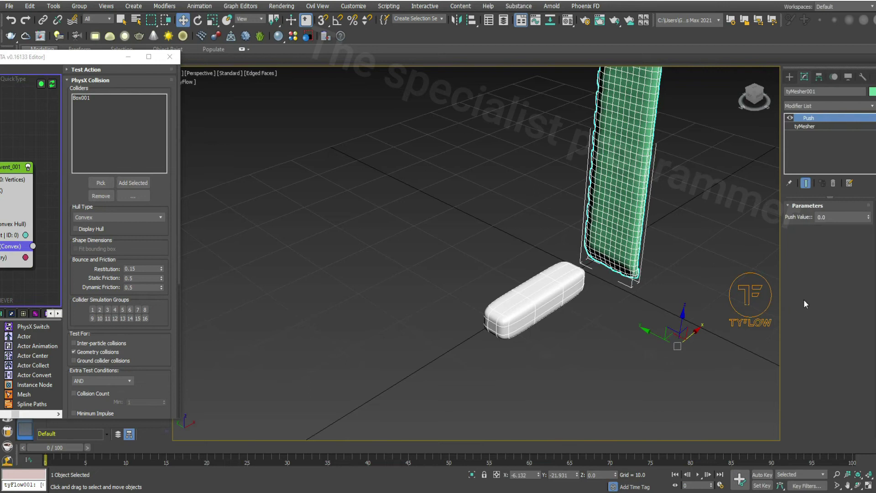
double_click(827, 217)
type("-0.")
type("2")
key("Return")
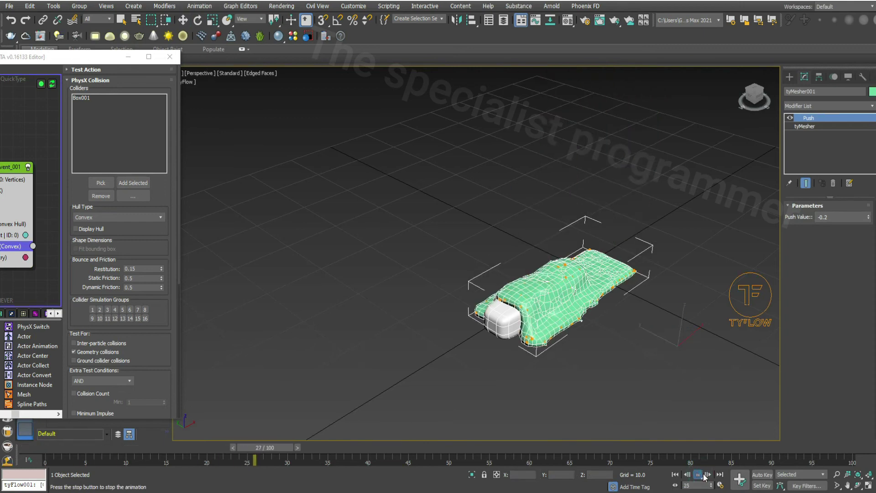
left_click(698, 475)
left_click(828, 106)
Step: Add a Relax modifier above Push with 9 iterations and preview the smoothed mesh
scroll(835, 408, "down", 5)
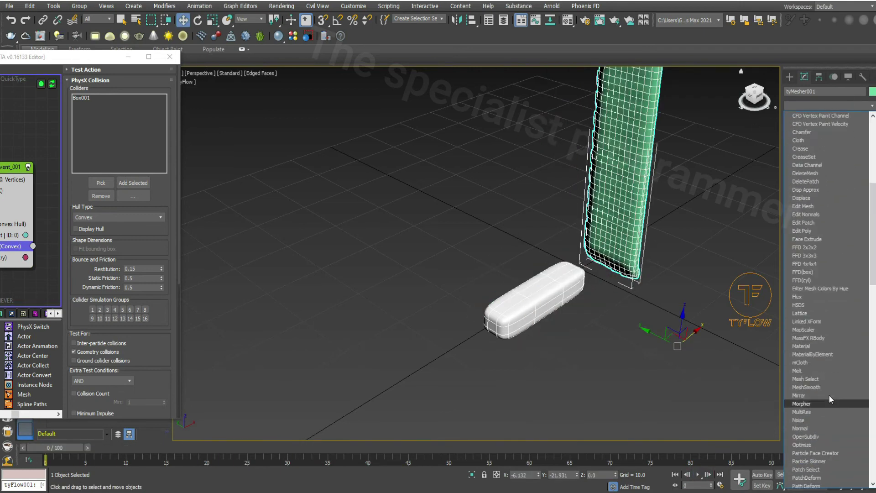
scroll(828, 394, "down", 5)
scroll(829, 395, "down", 1)
left_click(812, 355)
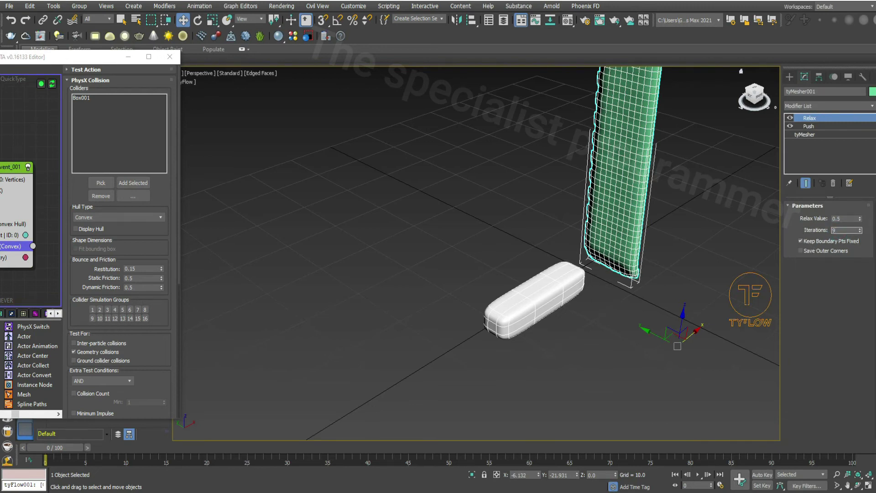
type("9")
key("Return")
left_click(698, 474)
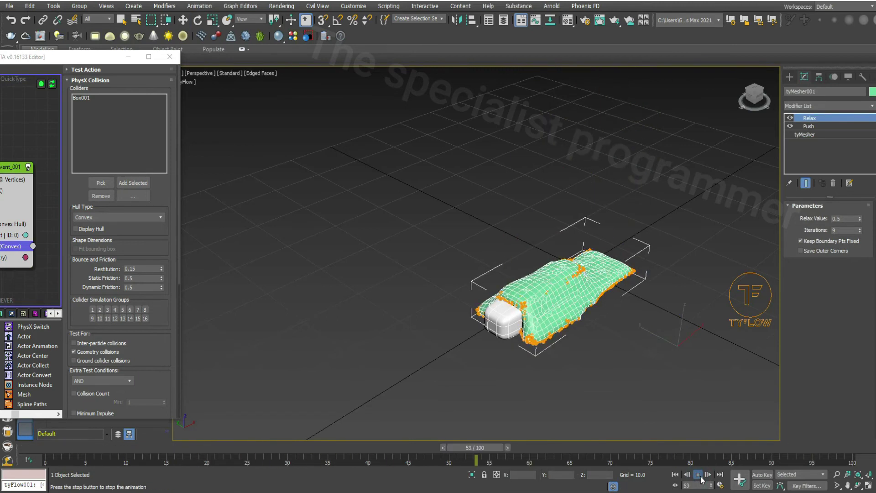
left_click(675, 474)
Step: Re-enter the Push value of -0.2, return to Relax, and preview again
left_click(812, 126)
left_click(827, 221)
type(".2")
key("Return")
left_click(810, 118)
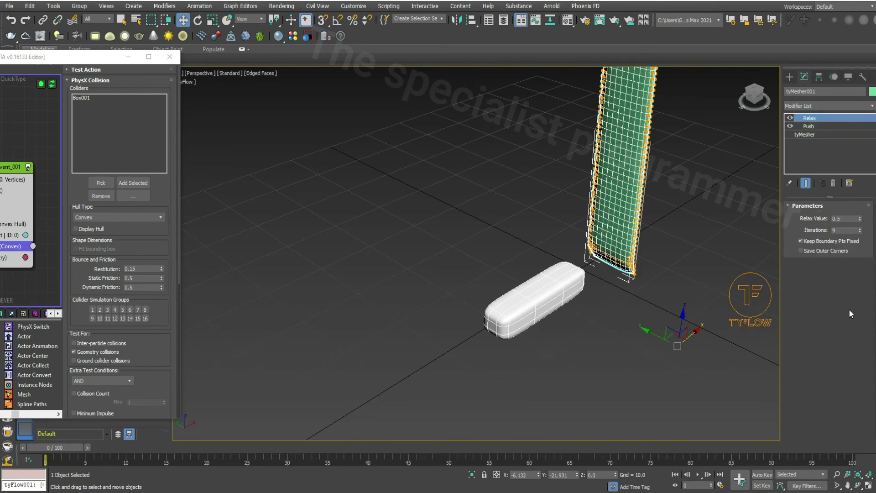
left_click(698, 475)
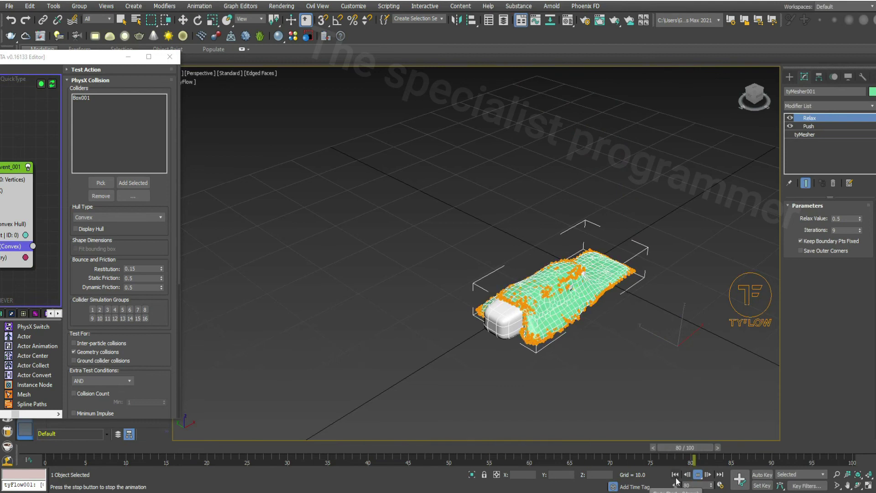
left_click(675, 475)
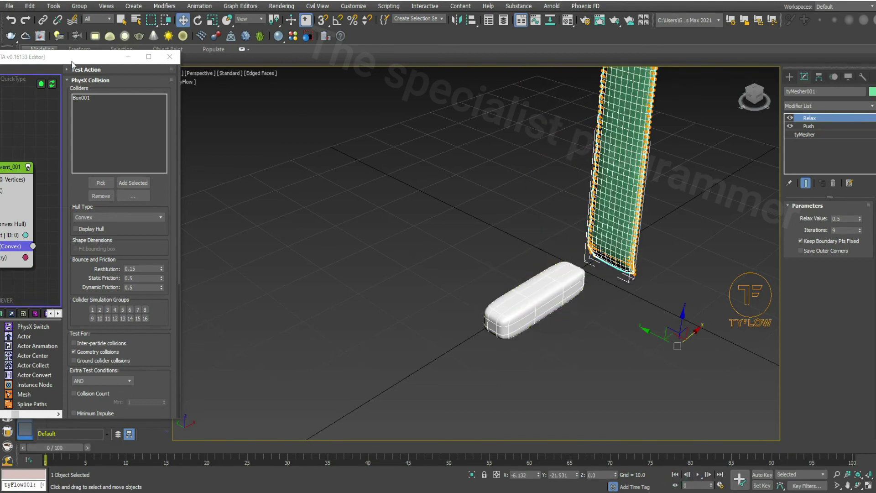
left_click_drag(72, 62, 225, 105)
Step: Create a Physical Material with a dark brown base colour and metalness 0.3
left_click(569, 22)
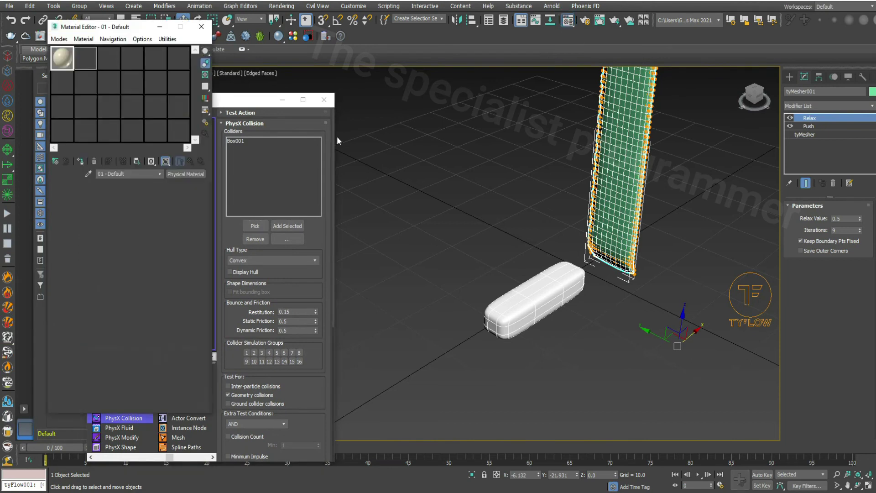
left_click(169, 122)
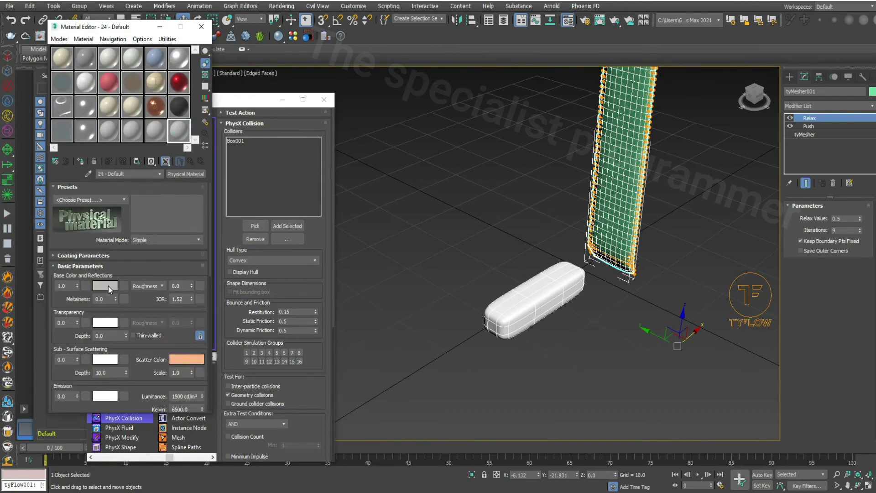
left_click(108, 286)
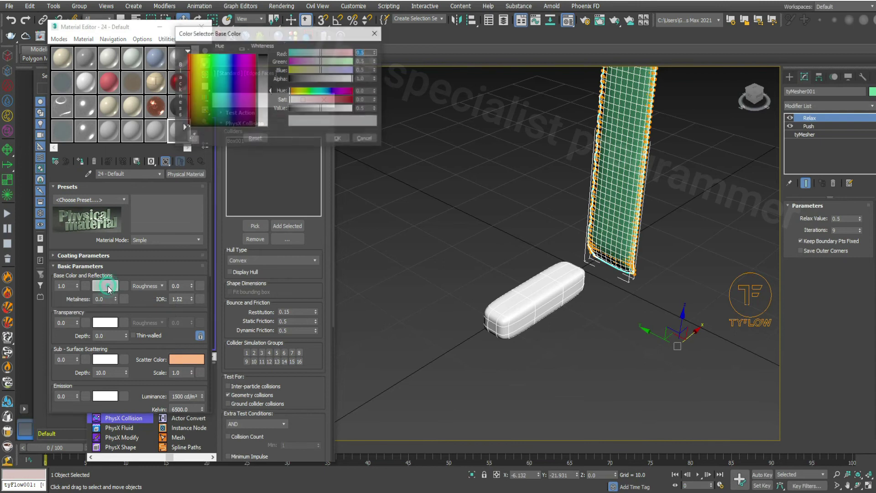
left_click_drag(199, 63, 191, 55)
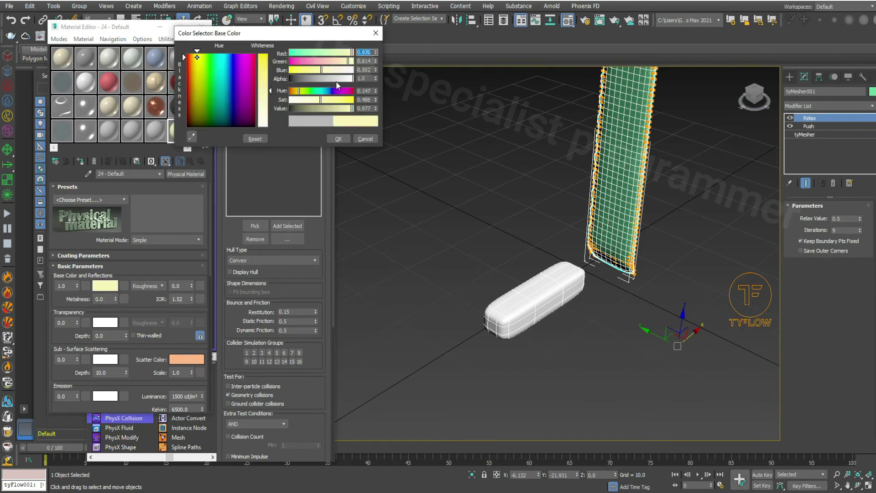
left_click_drag(313, 108, 296, 108)
left_click(338, 139)
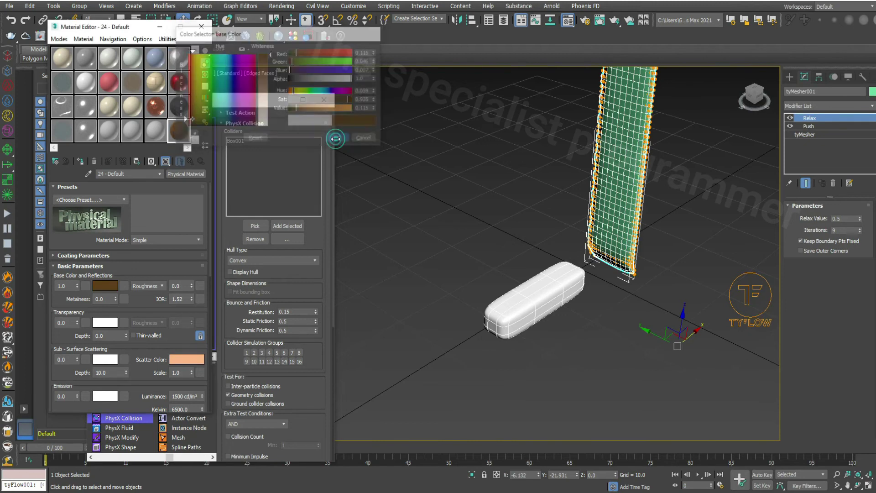
left_click_drag(116, 298, 81, 291)
type(".3")
key("Return")
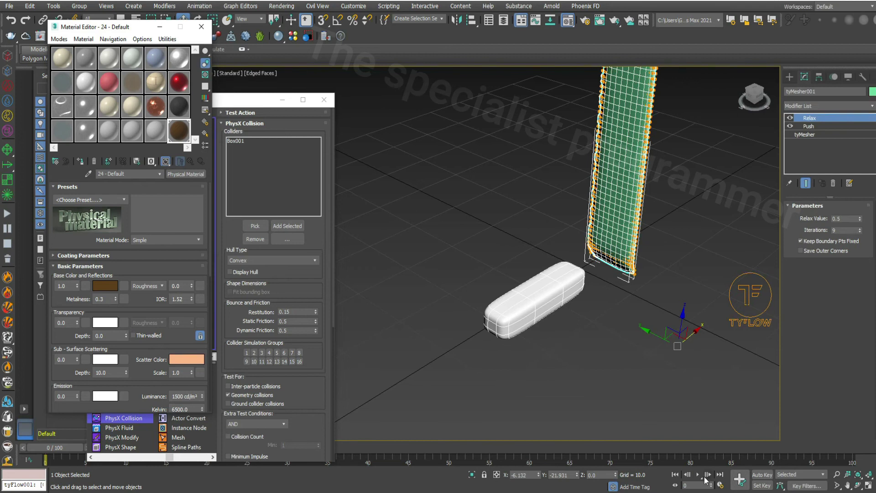
Step: Apply the brown material to the melted mesh and turn off edged faces display
left_click(697, 474)
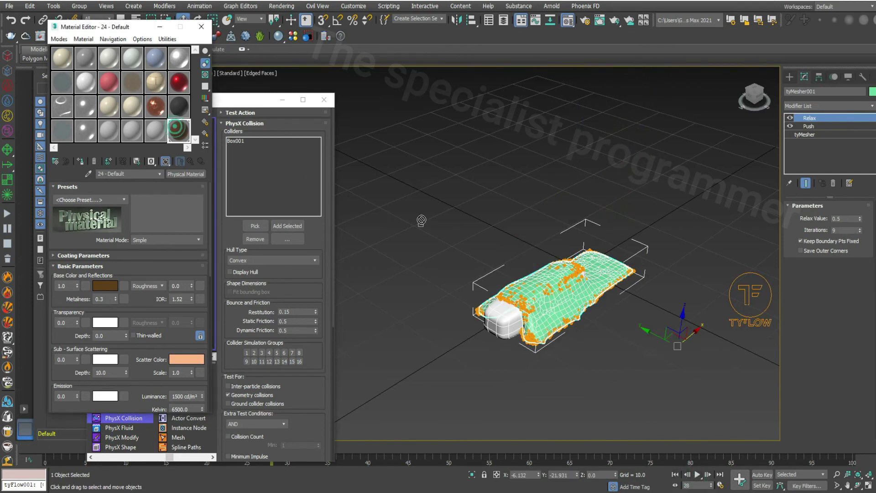
left_click_drag(602, 273, 557, 286)
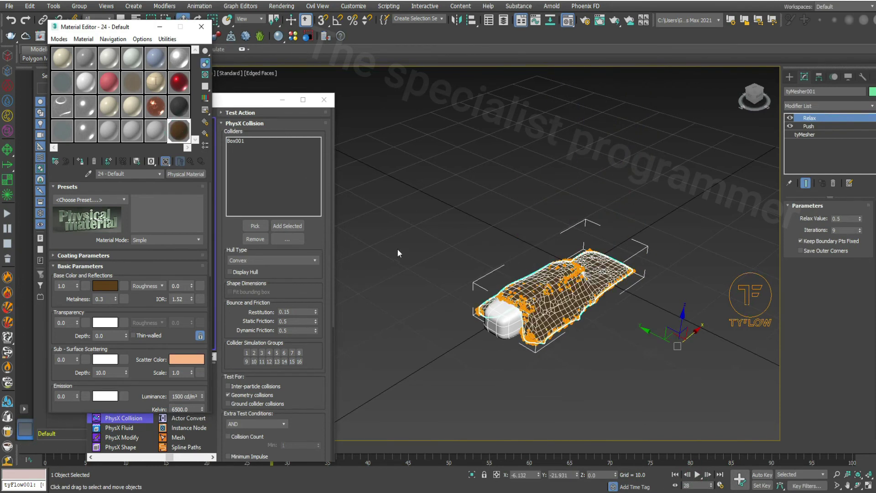
left_click(699, 273)
left_click(607, 278)
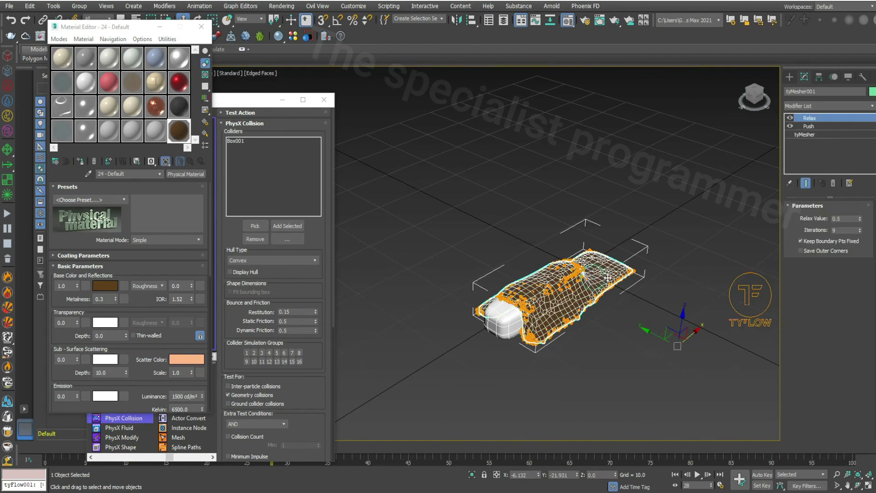
left_click(261, 74)
left_click(292, 180)
left_click(425, 162)
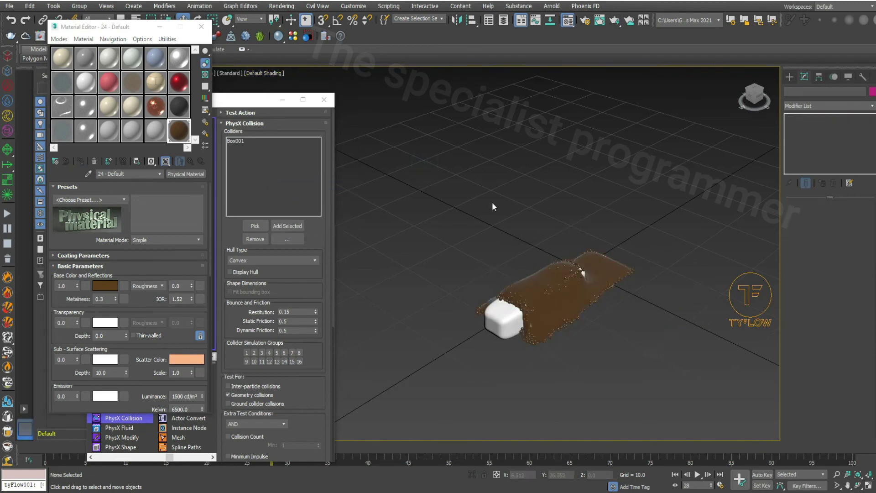
Step: Change tyMesher001's Blobmesh radius from 0.8 to 1.0 and preview the fuller mesh
left_click(595, 287)
left_click(763, 286)
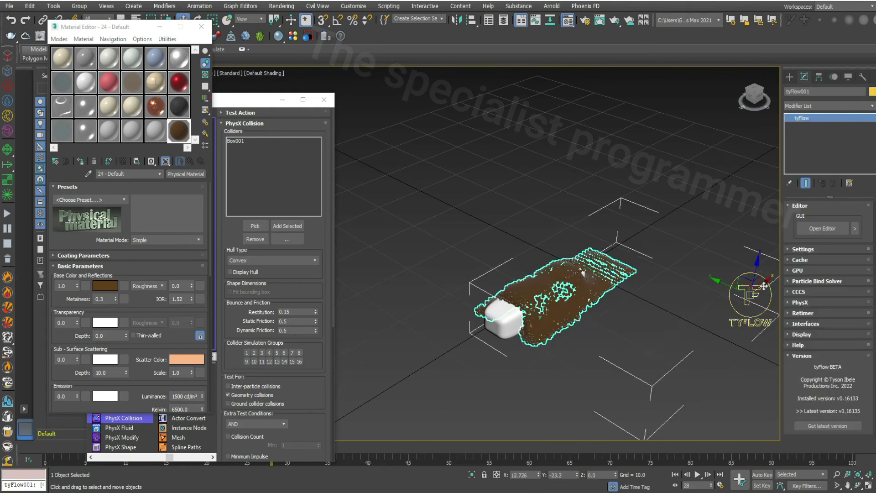
left_click(570, 297)
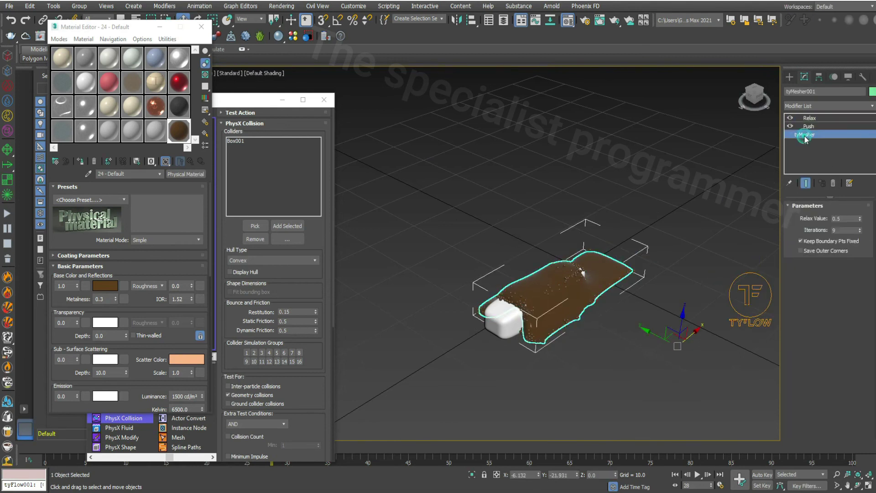
scroll(847, 362, "down", 1)
scroll(846, 362, "down", 3)
scroll(849, 358, "down", 3)
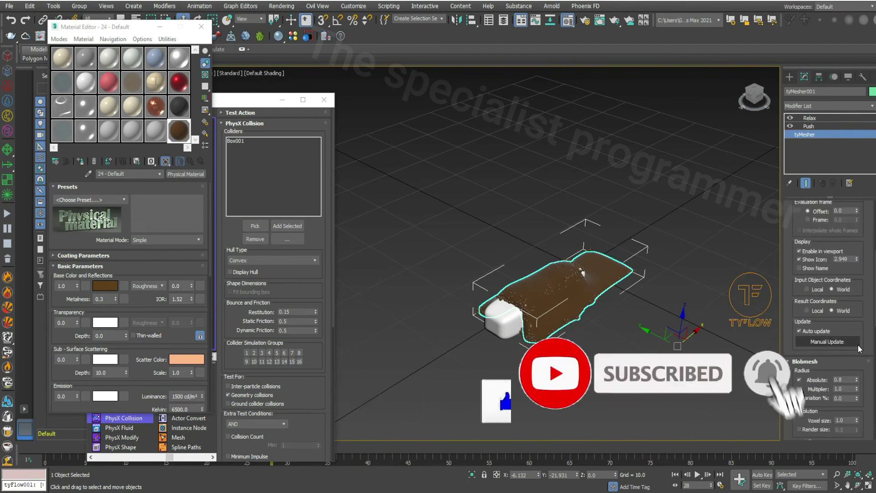
scroll(858, 350, "down", 1)
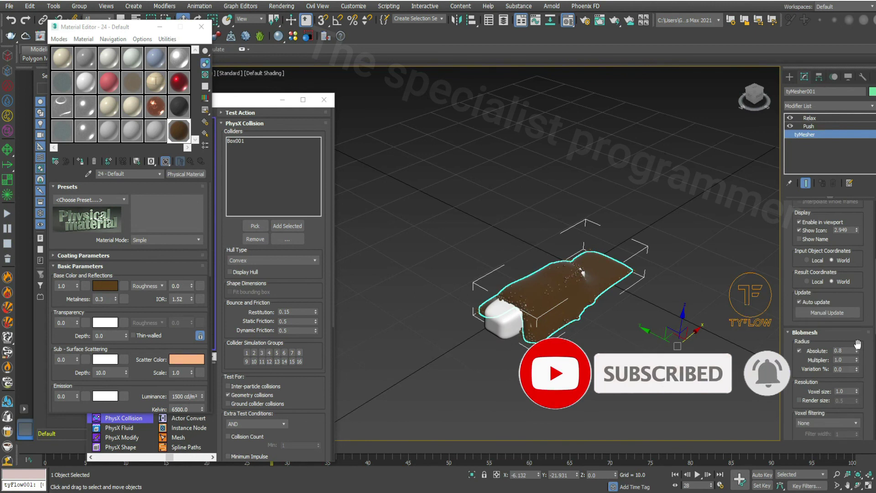
scroll(858, 345, "down", 1)
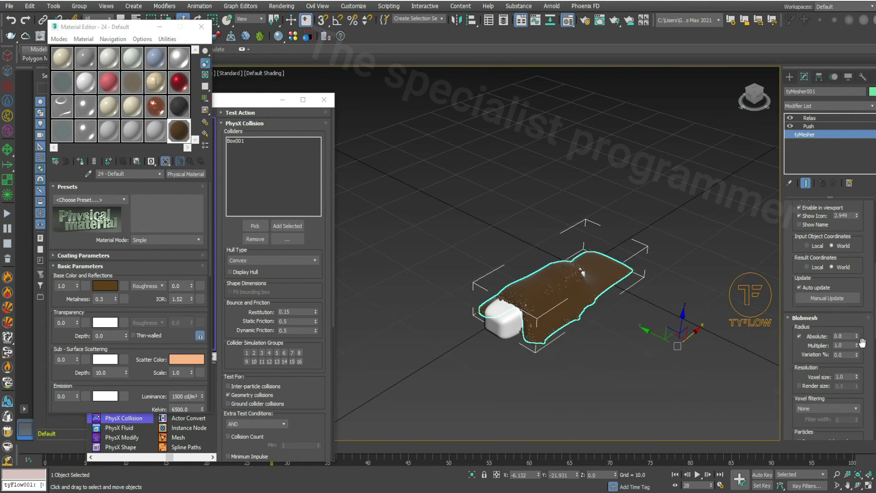
double_click(843, 335)
type("1")
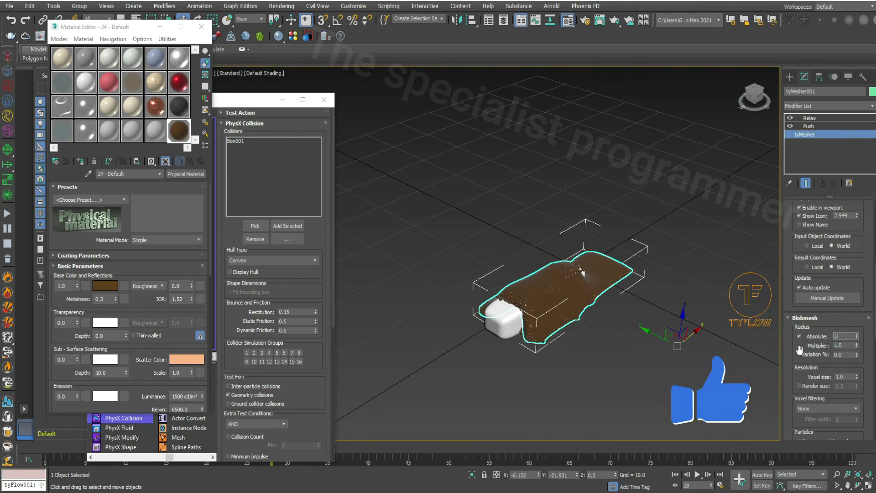
key("Return")
left_click(697, 474)
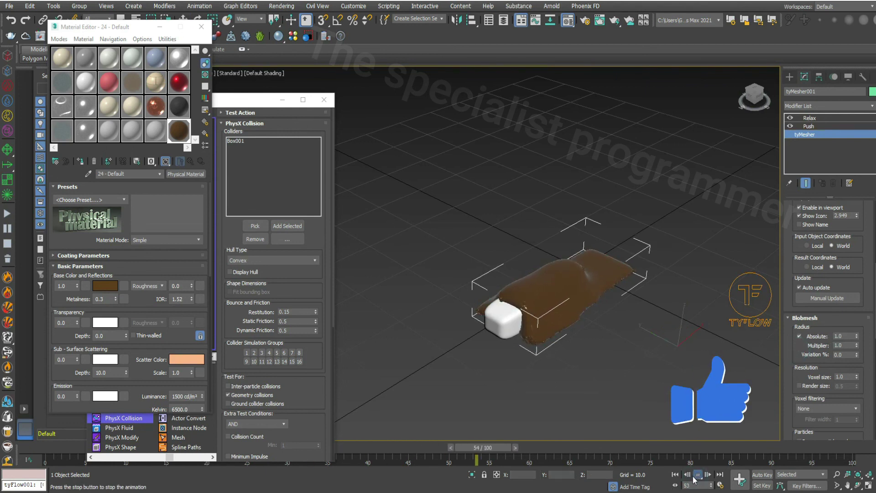